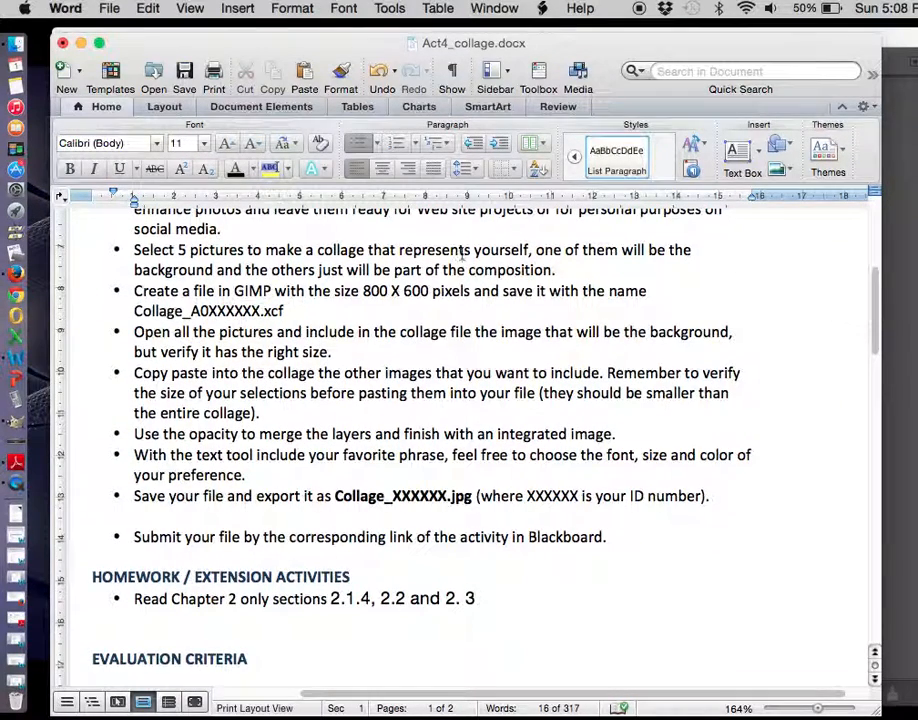
Step: Highlight the instruction about selecting 5 pictures, and switch to GIMP to check its version information
drag(134, 250, 584, 273)
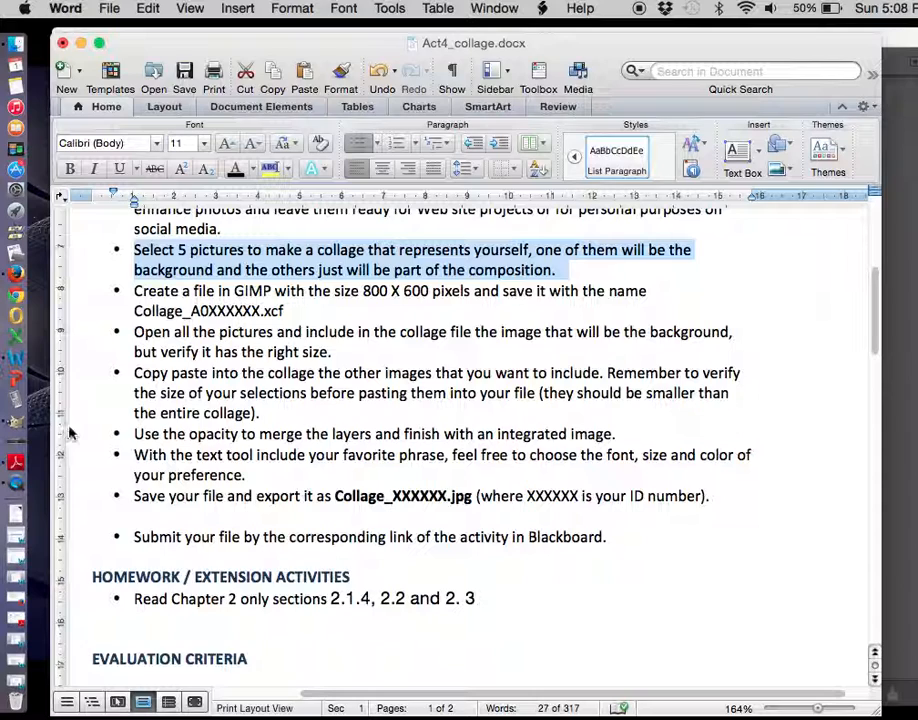
click(22, 421)
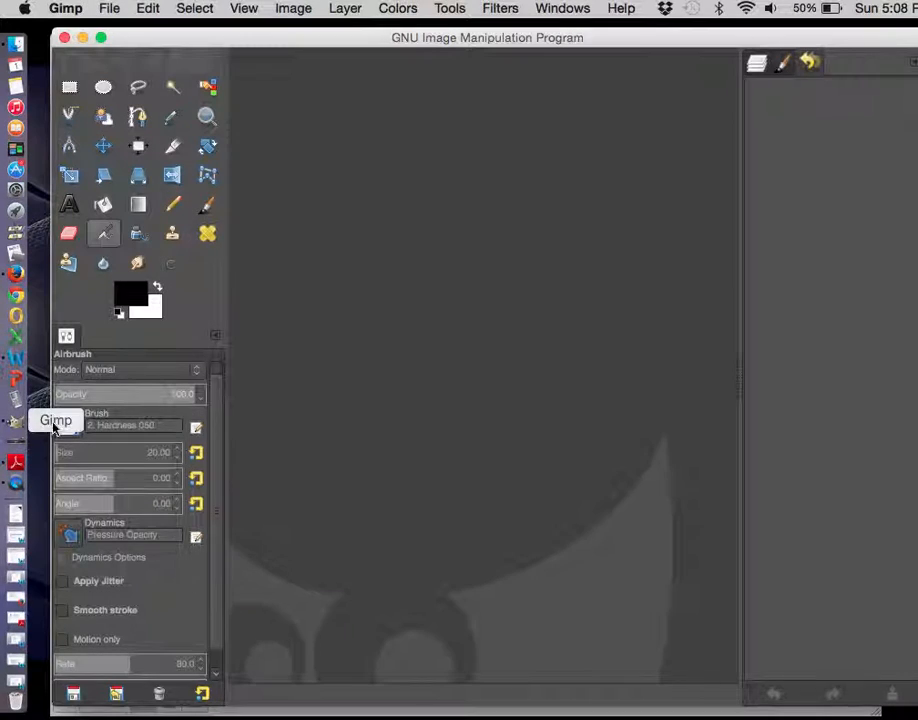
click(74, 9)
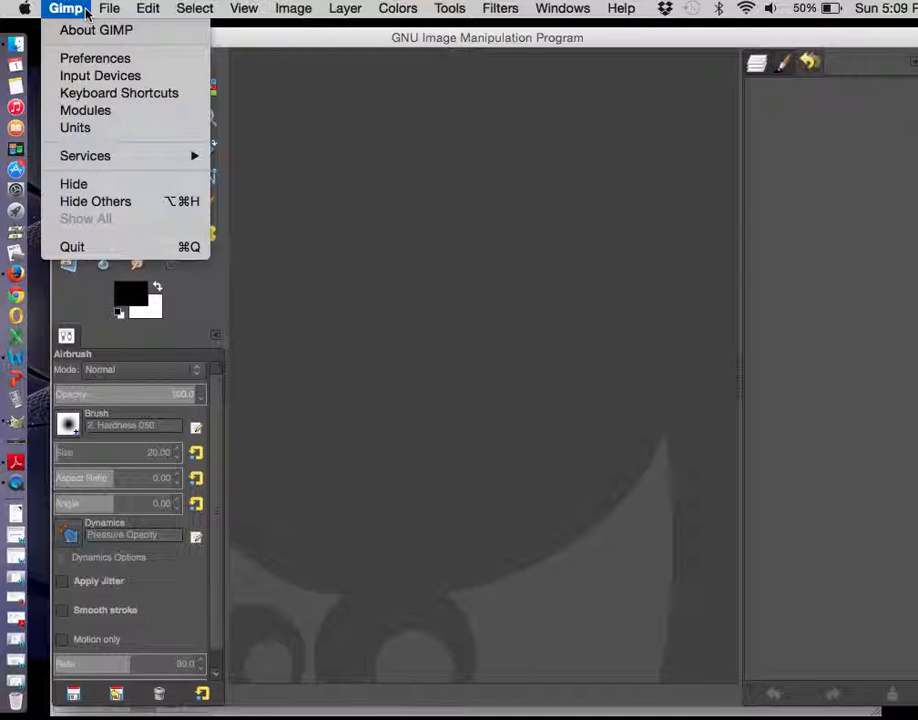
click(76, 30)
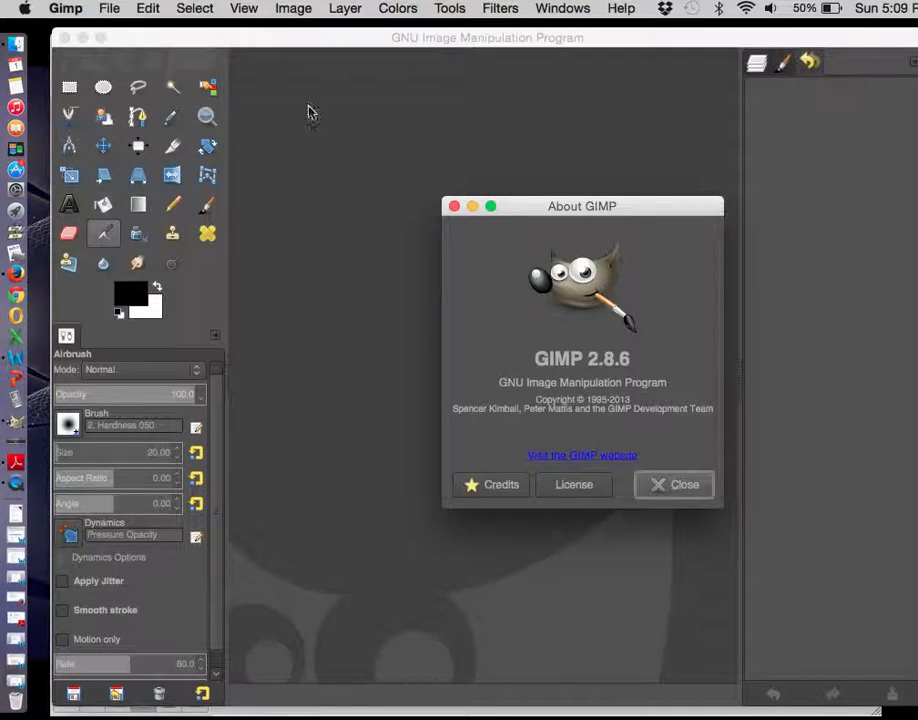
drag(529, 358, 607, 359)
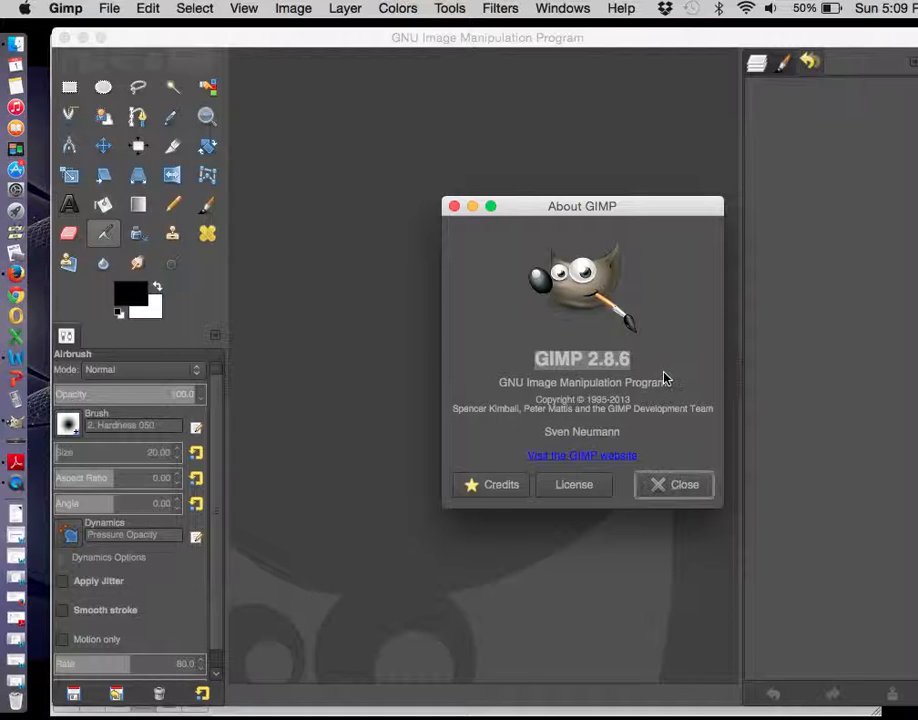
click(684, 485)
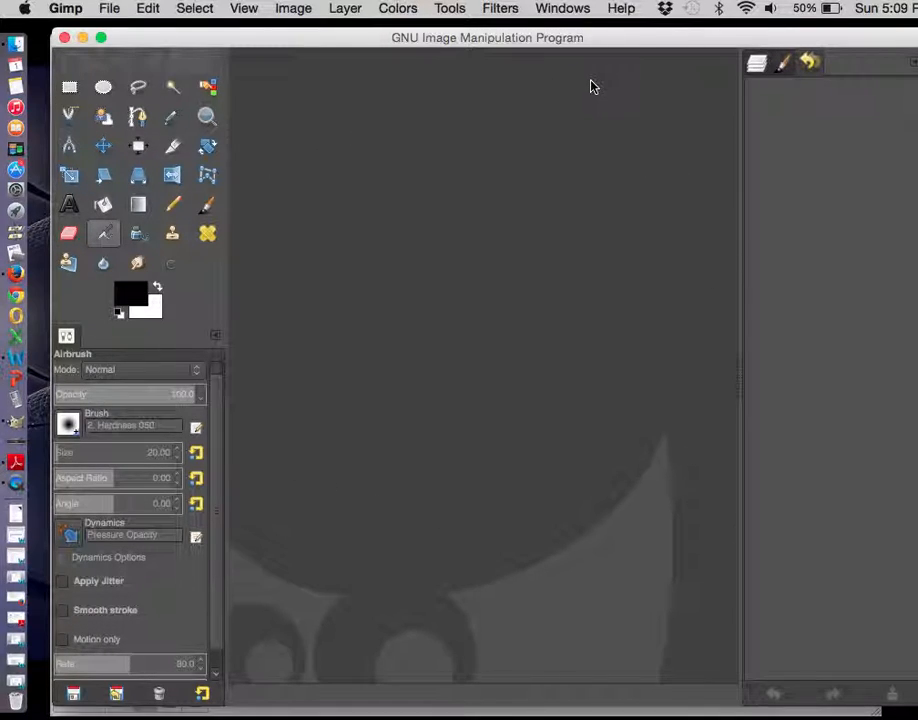
Step: Switch to the Act4_collage.docx instructions in Word and highlight the required 800 X 600 size
click(16, 357)
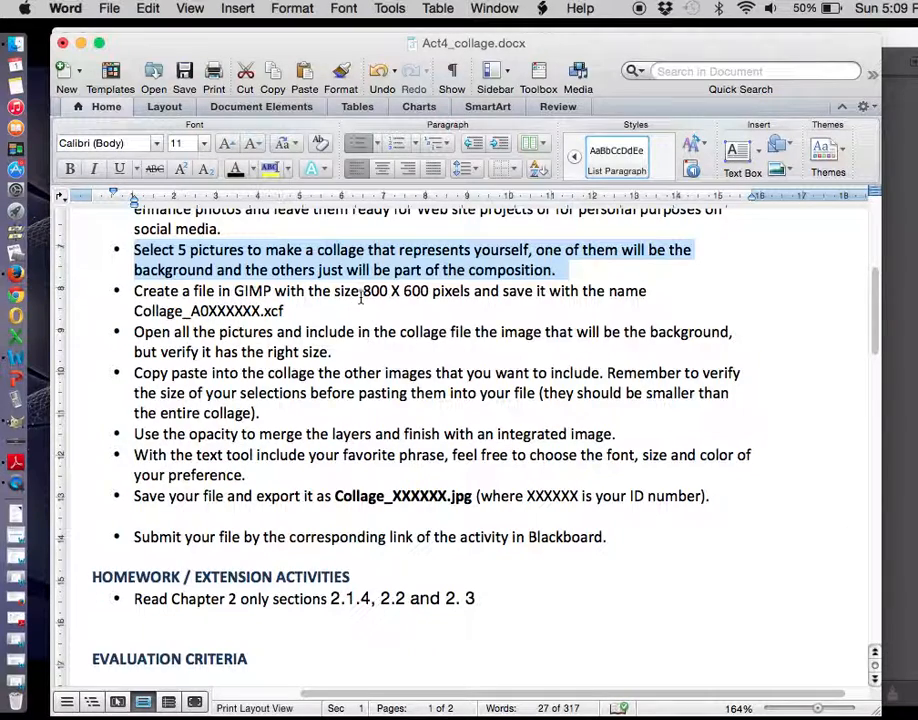
click(362, 291)
drag(362, 291, 428, 292)
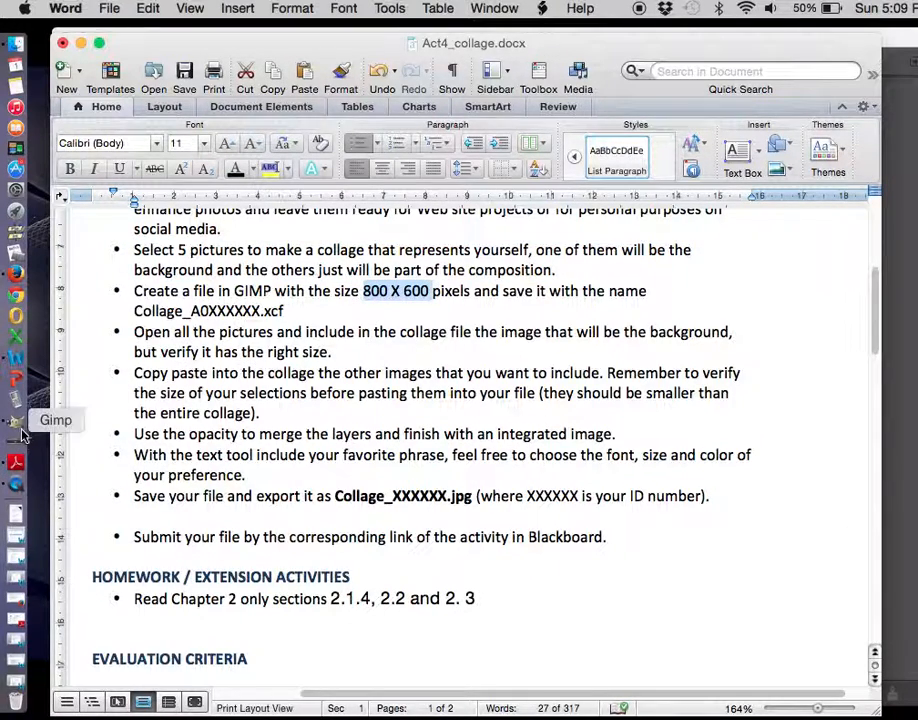
Step: Switch to GIMP and create a new blank image 800 px wide and 600 px high
click(14, 308)
click(112, 9)
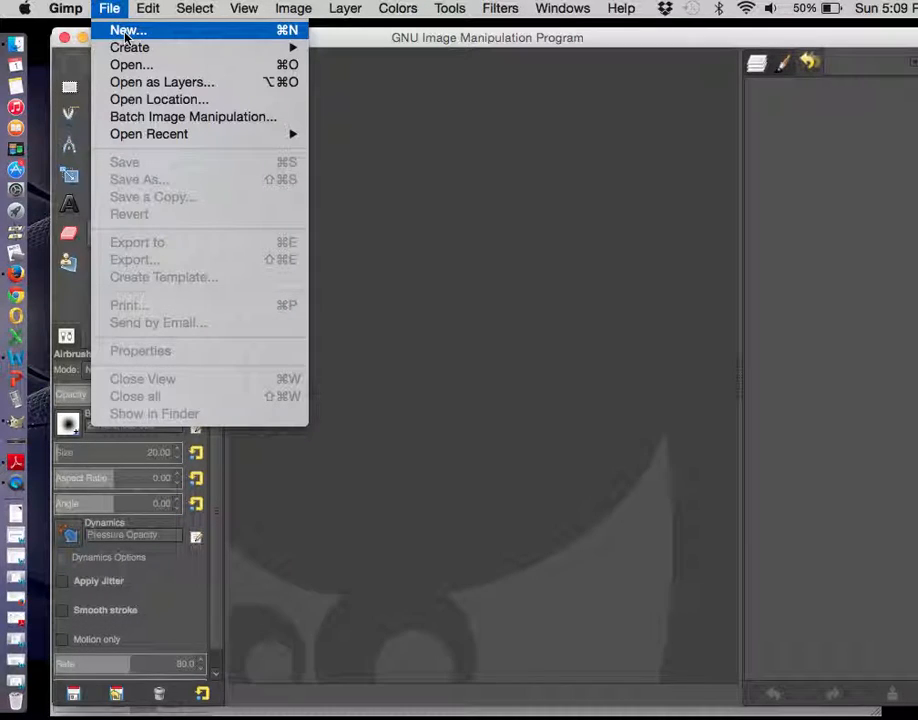
click(122, 30)
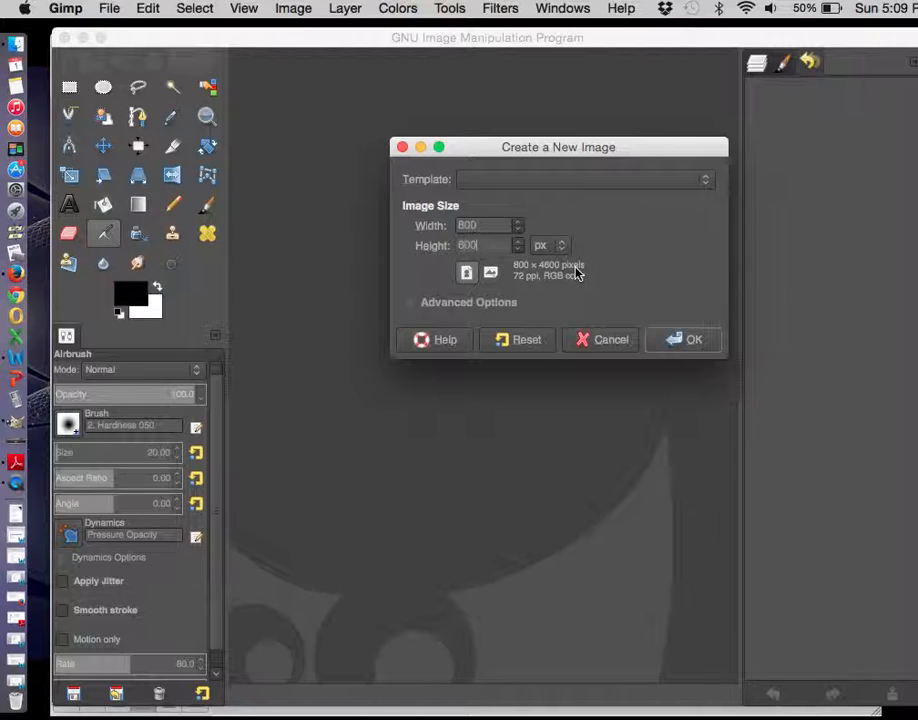
click(664, 341)
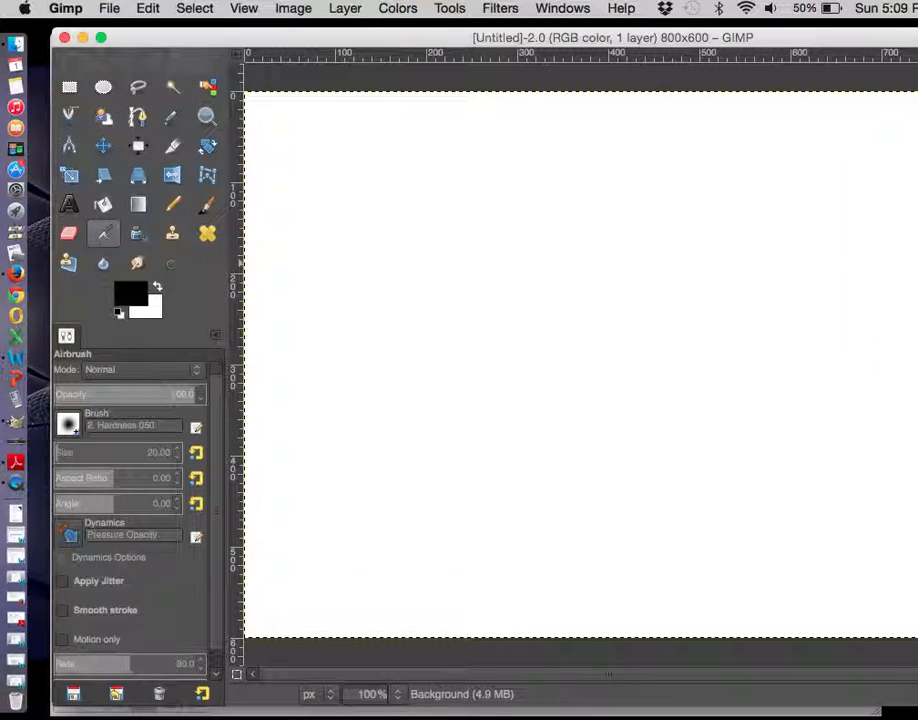
Step: Resize and reposition the image window to fit the screen, and set the canvas zoom to 50%
drag(917, 39, 835, 57)
drag(917, 225, 715, 221)
drag(525, 58, 648, 47)
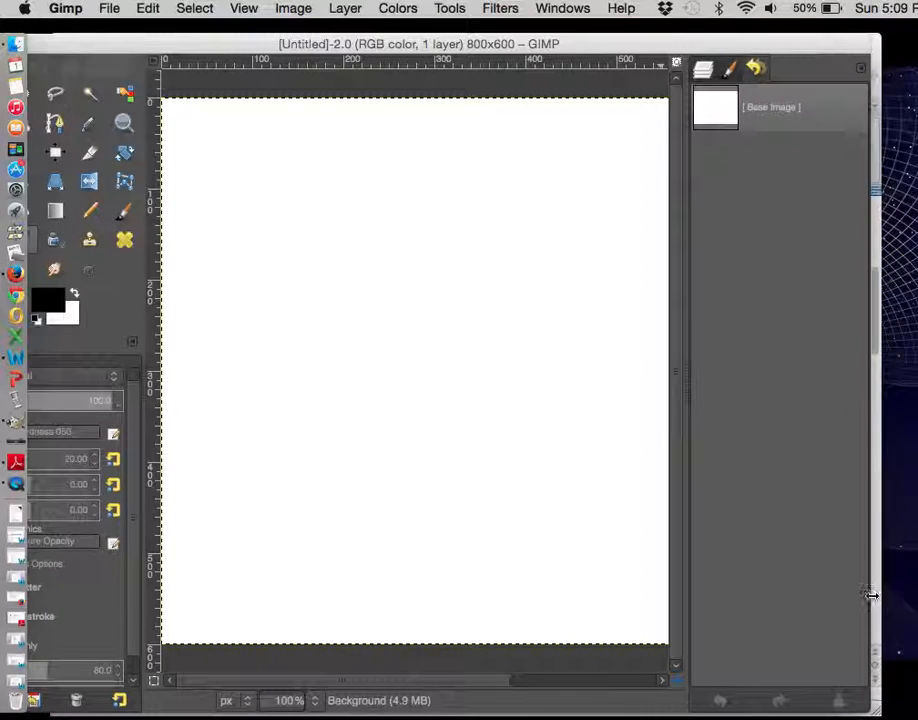
drag(871, 590, 800, 570)
mouse_move(383, 45)
mouse_down()
mouse_move(480, 45)
mouse_move(467, 41)
mouse_up()
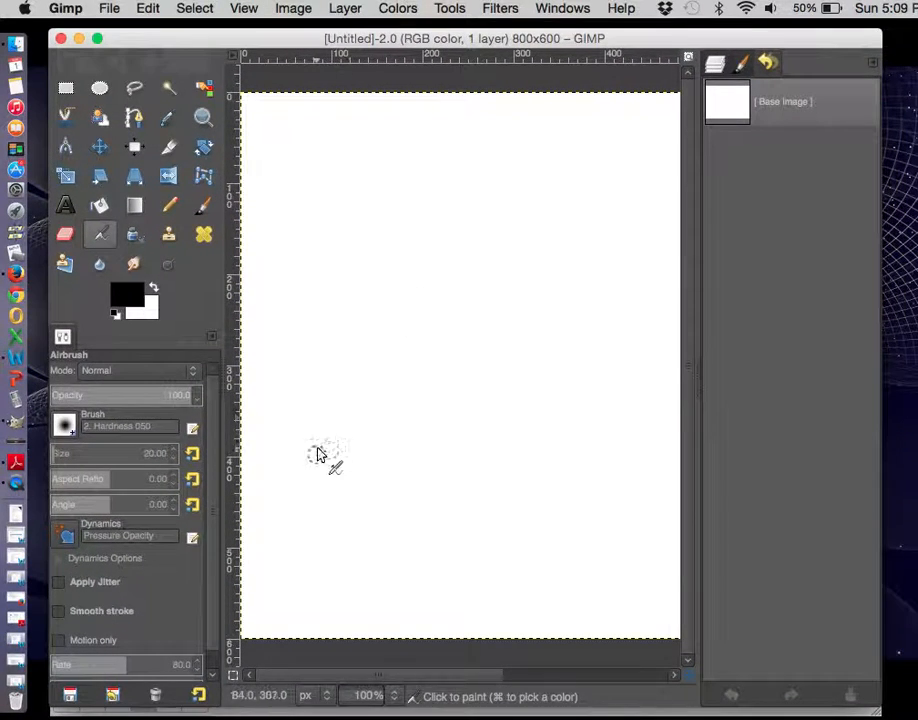
click(395, 697)
click(389, 645)
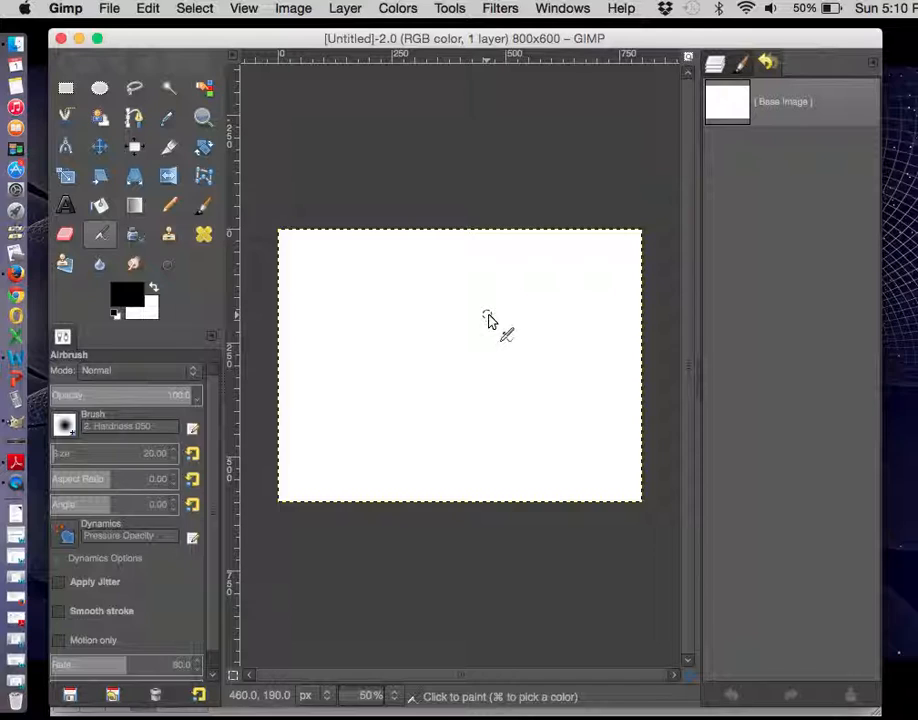
Step: Open Computers_dept_CEGL.jpeg, Like_1.jpg, pizza.jpg, tuscany_landscape_painting.jpg and zombie.jpg together from the collage folder on the Desktop
click(110, 9)
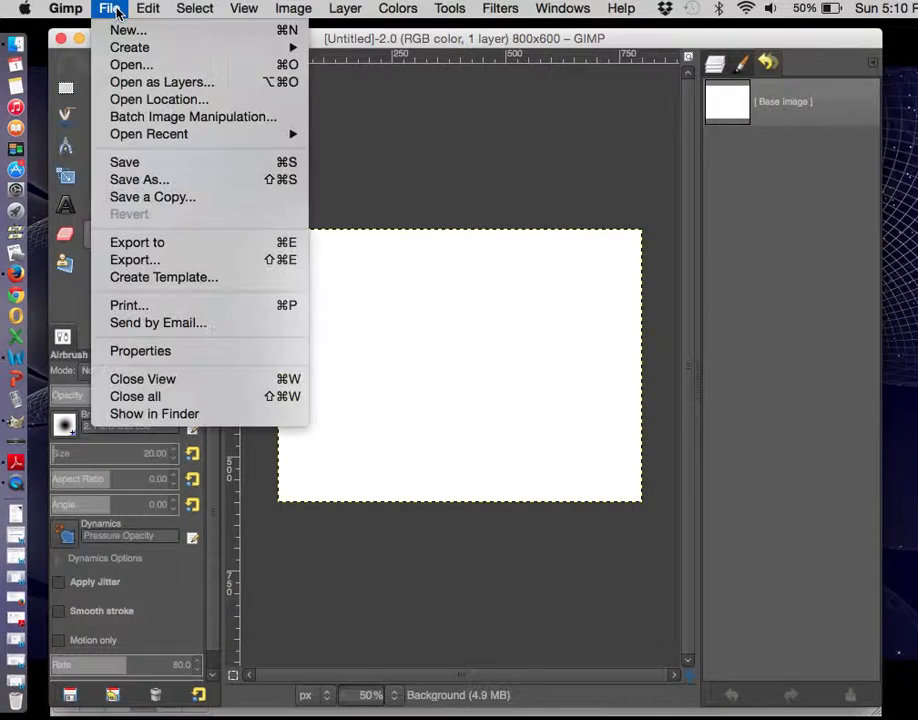
click(135, 64)
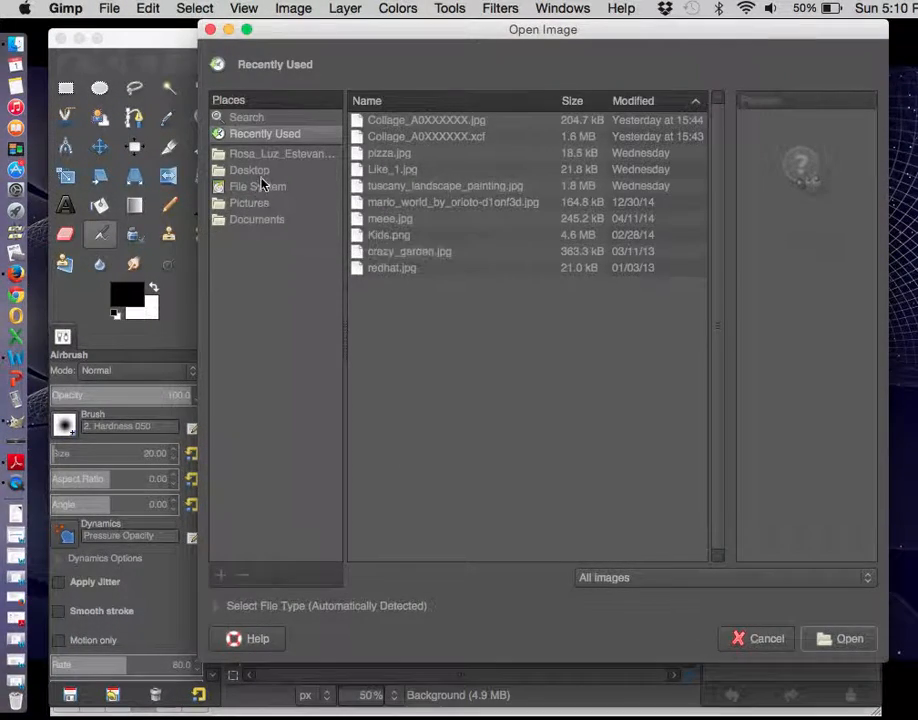
click(255, 172)
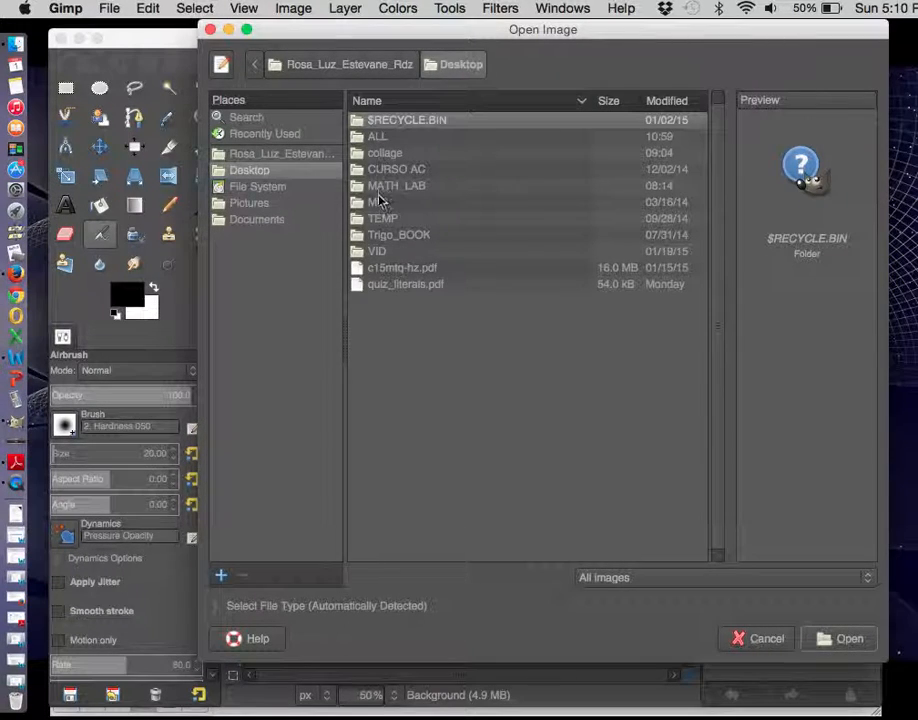
click(388, 155)
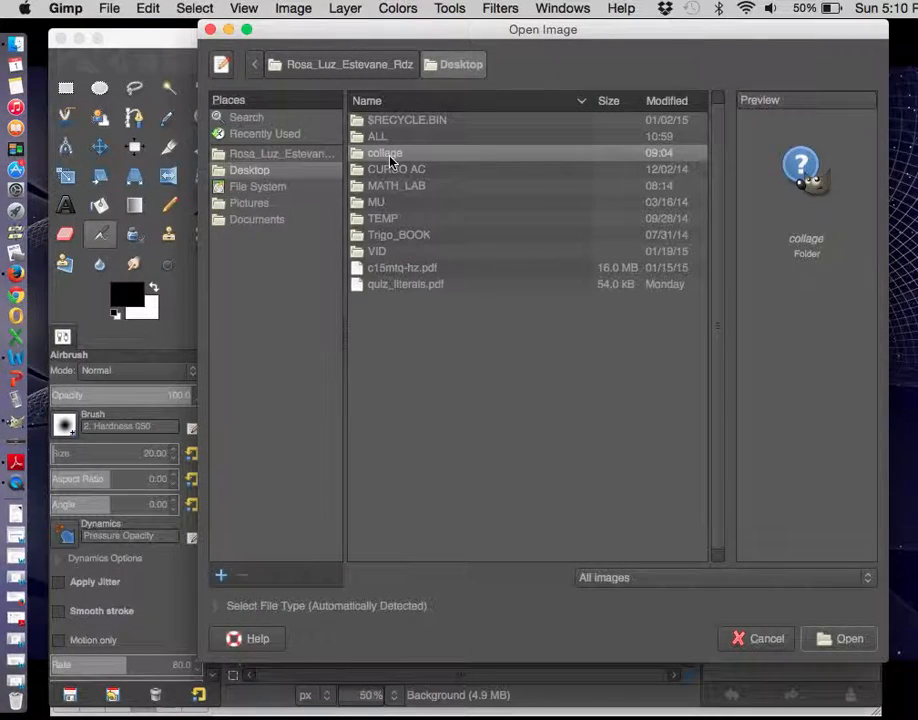
double_click(388, 155)
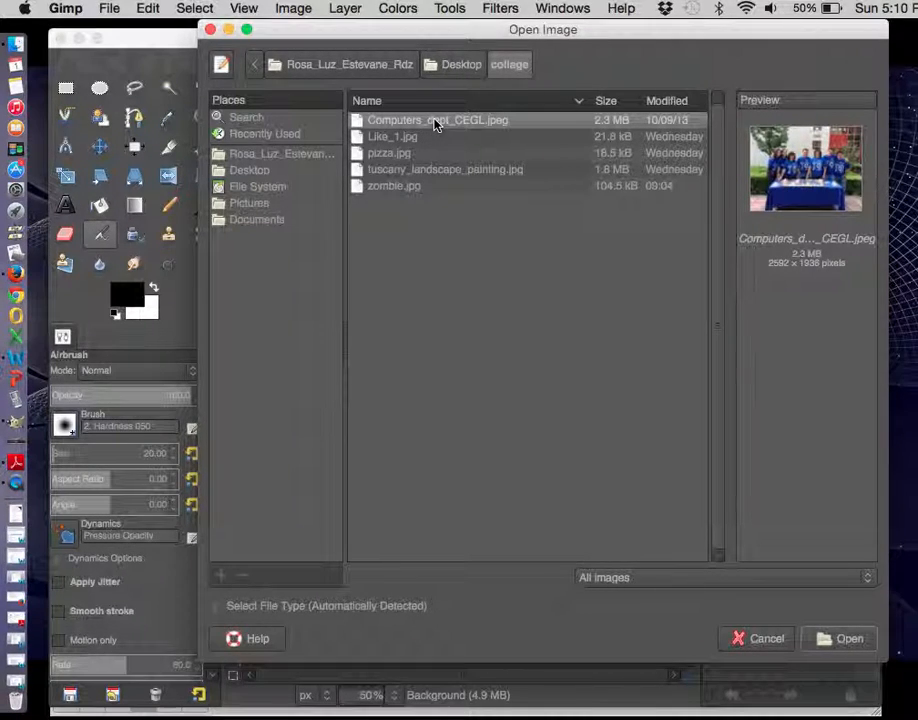
click(430, 138)
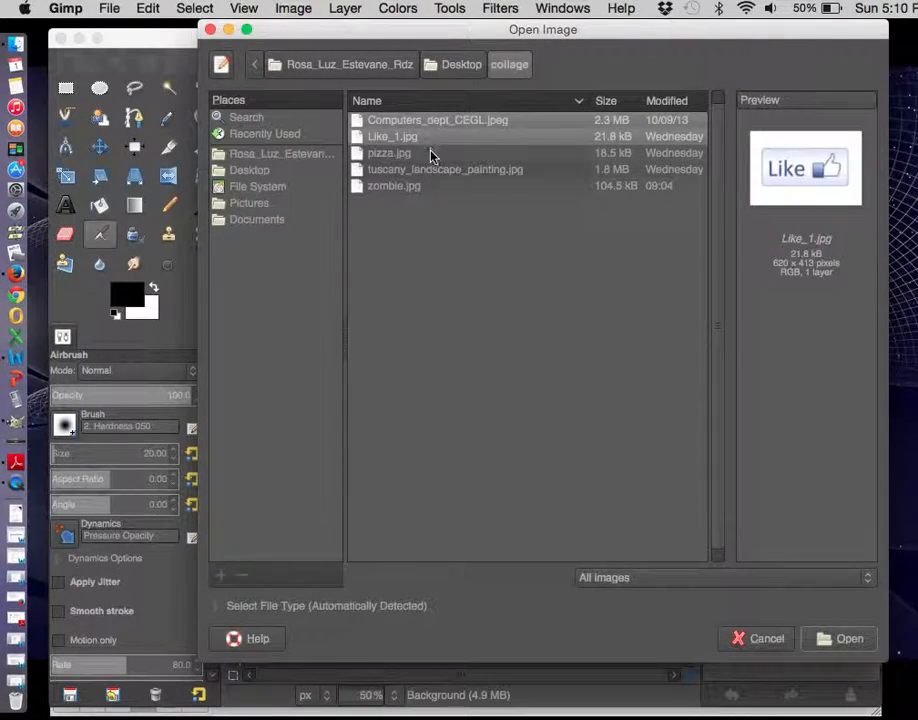
shift+click(432, 153)
shift+click(434, 170)
shift+click(436, 186)
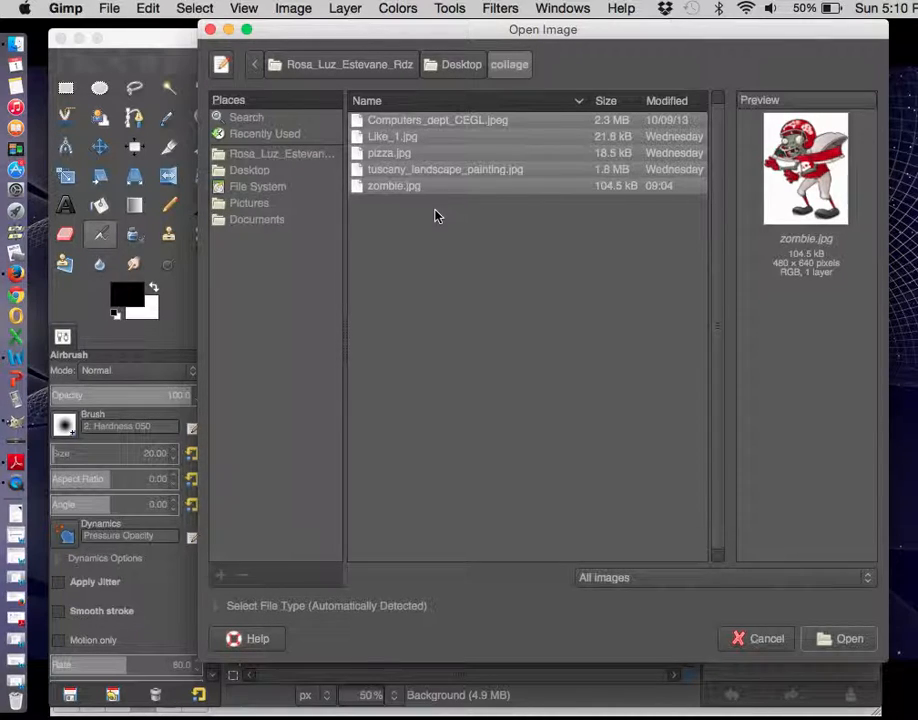
click(850, 640)
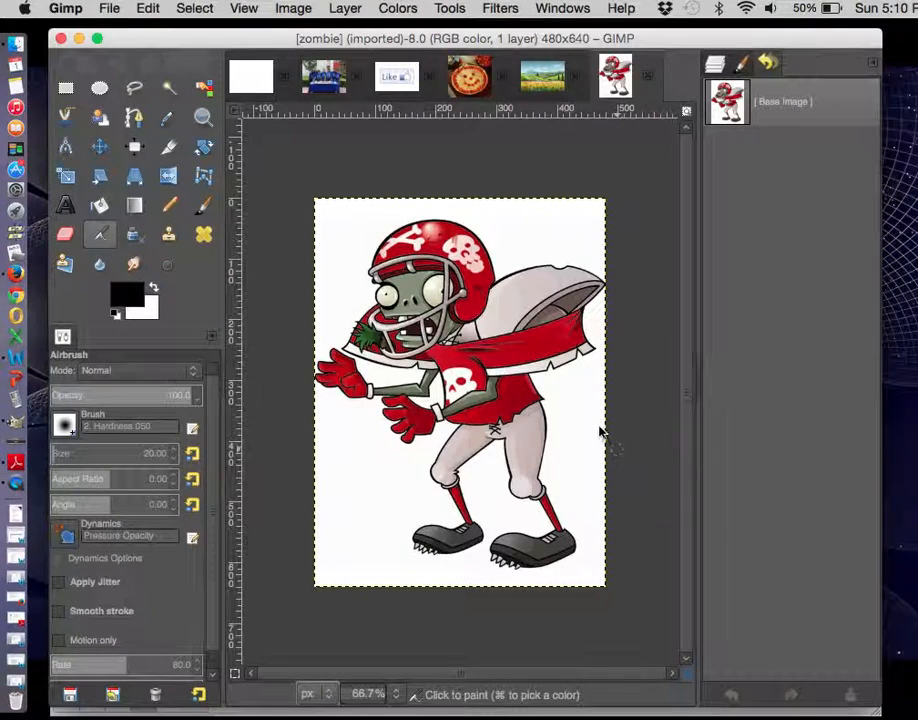
Step: Scale the tuscany_landscape_painting image to 800 x 600 pixels without keeping its proportions
click(250, 86)
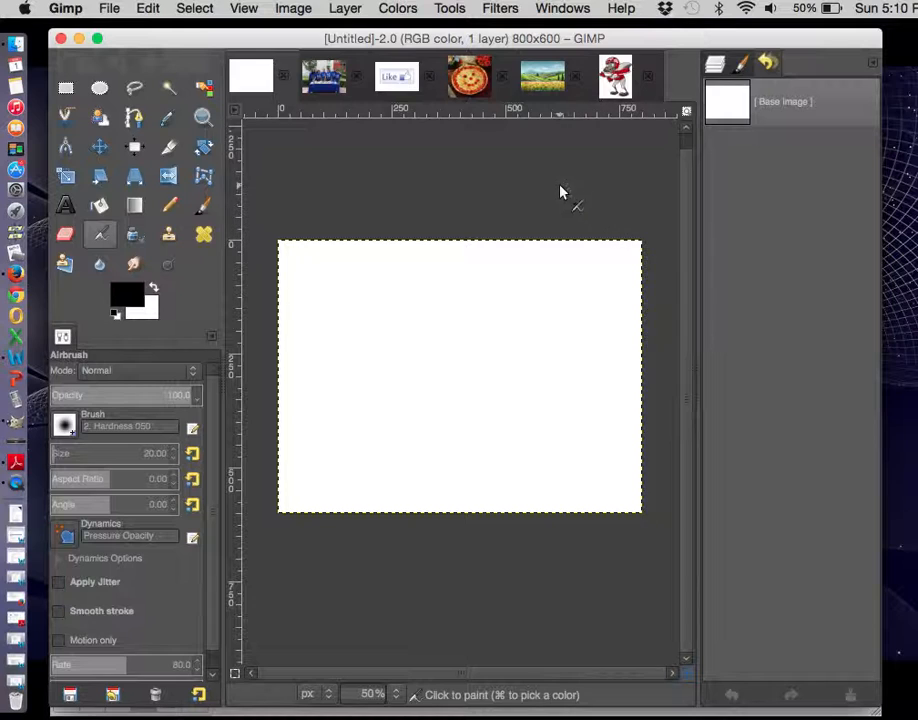
click(541, 80)
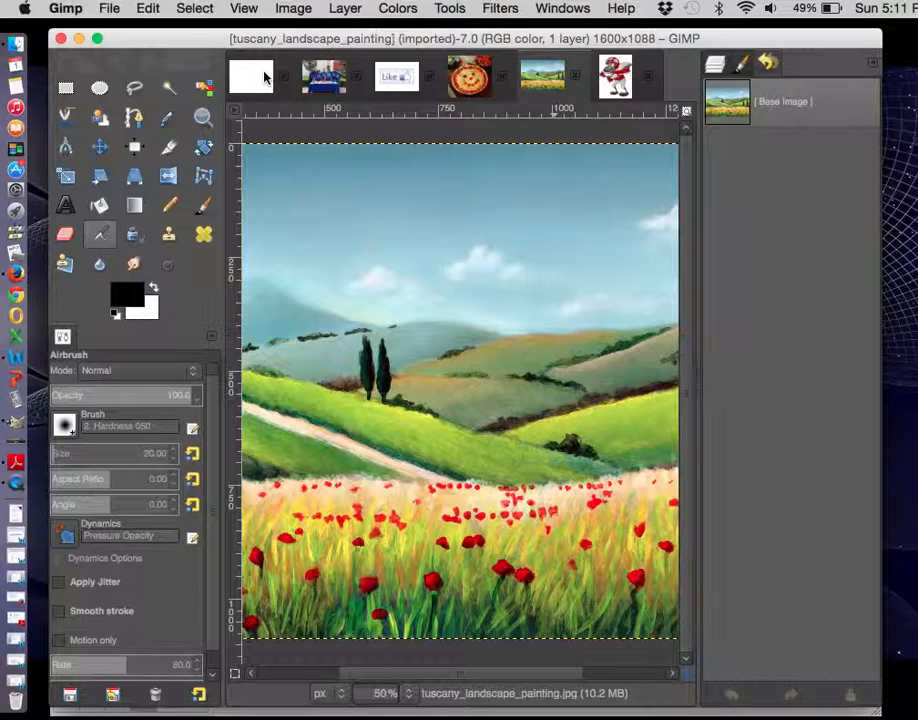
click(294, 9)
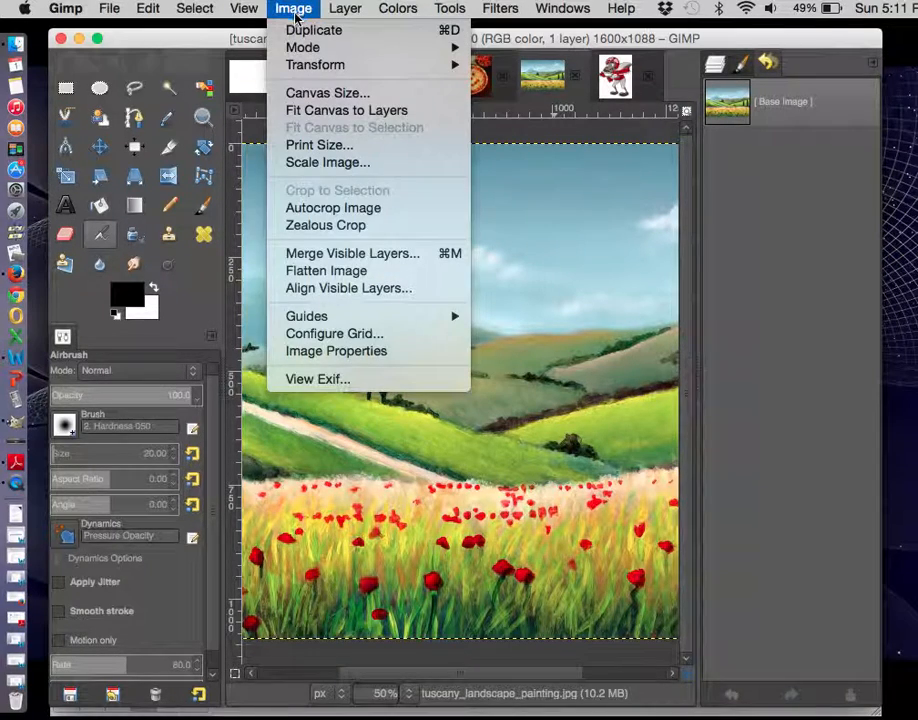
click(349, 170)
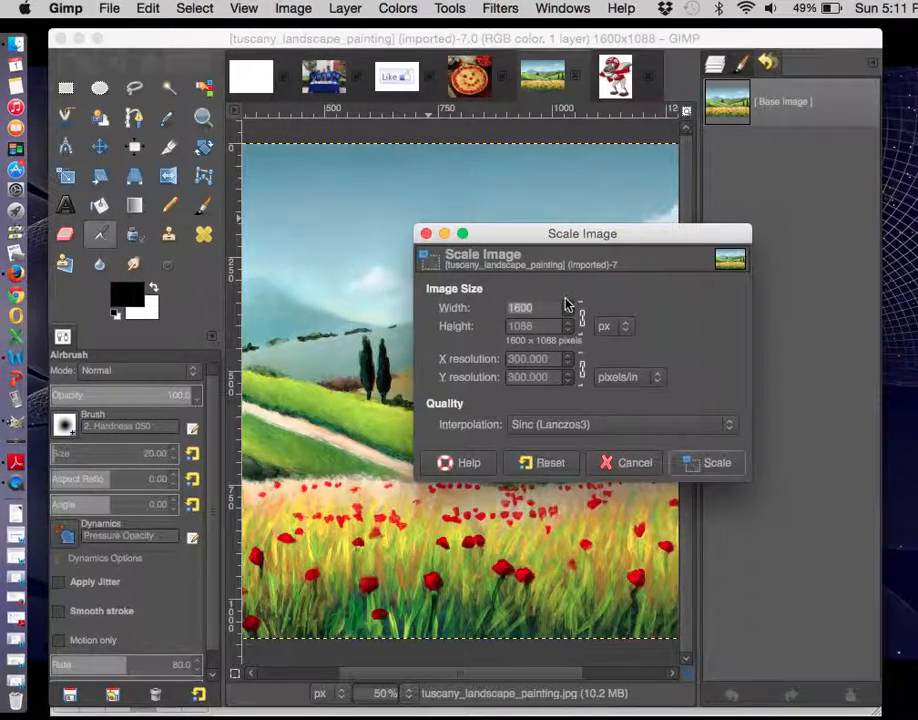
text(800)
click(545, 327)
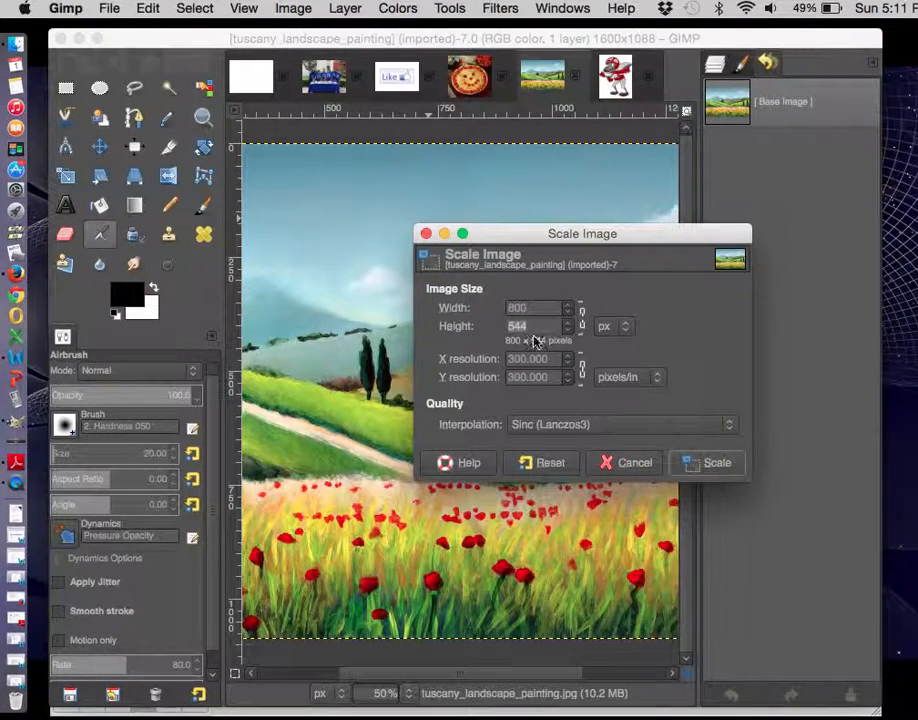
text(600)
key(Tab)
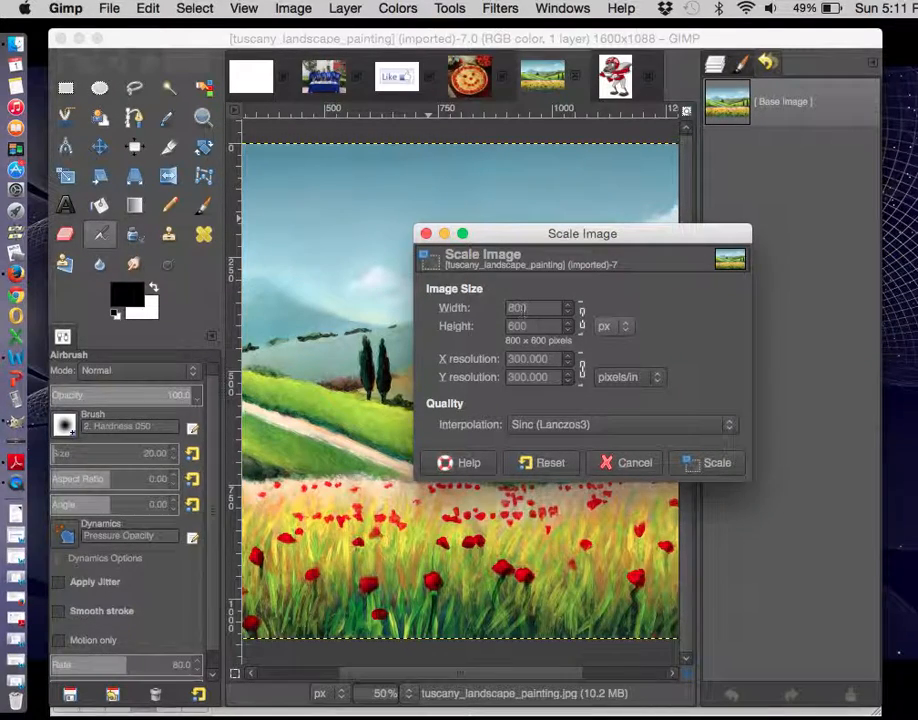
click(704, 464)
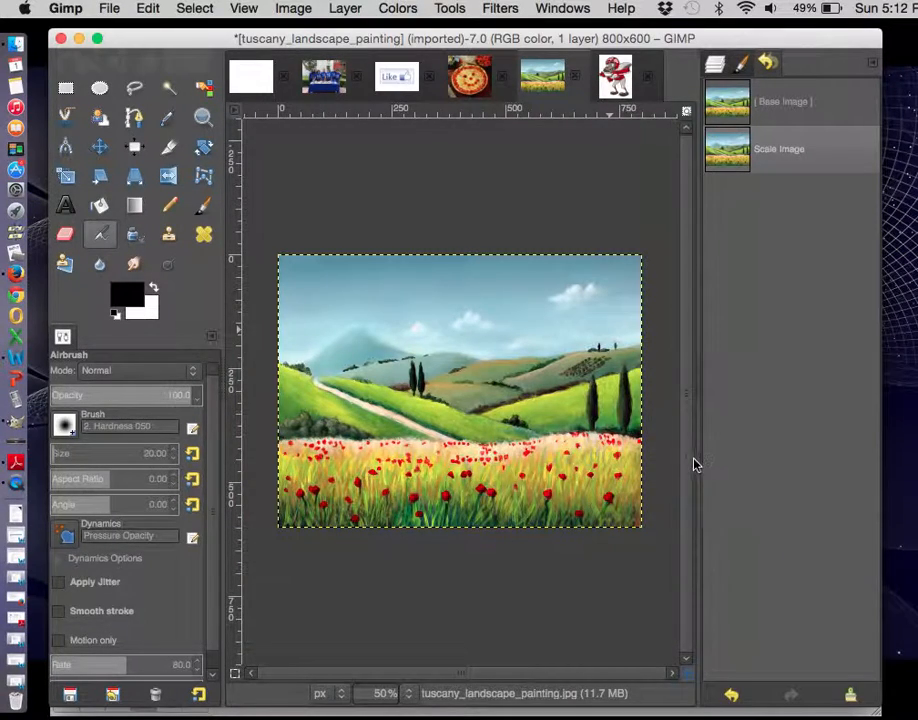
Step: Copy the scaled landscape and paste it as a new layer into the blank collage image
click(146, 9)
click(172, 128)
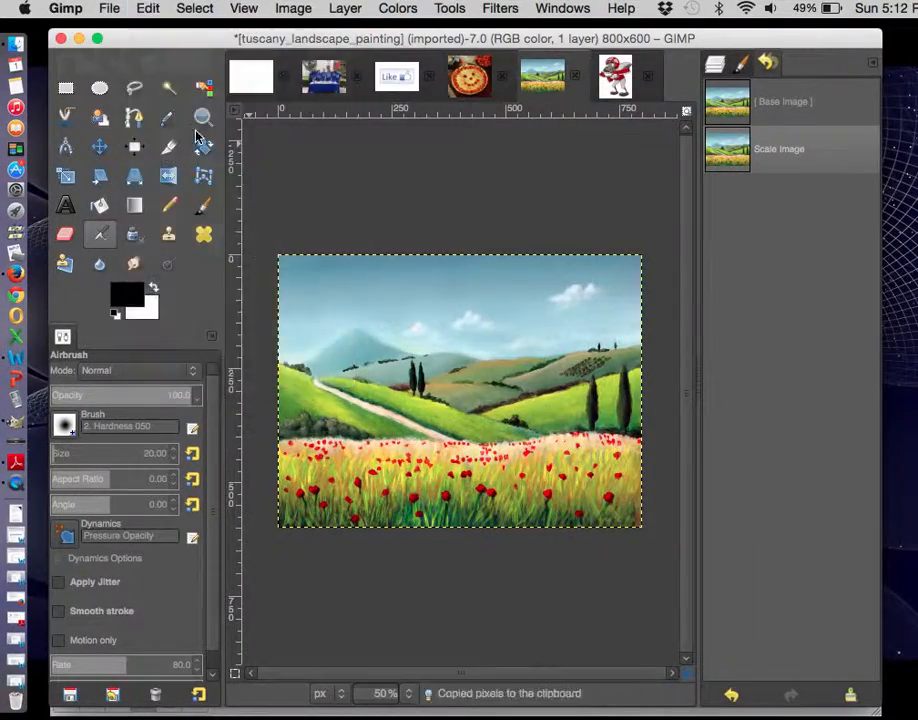
click(250, 80)
click(147, 8)
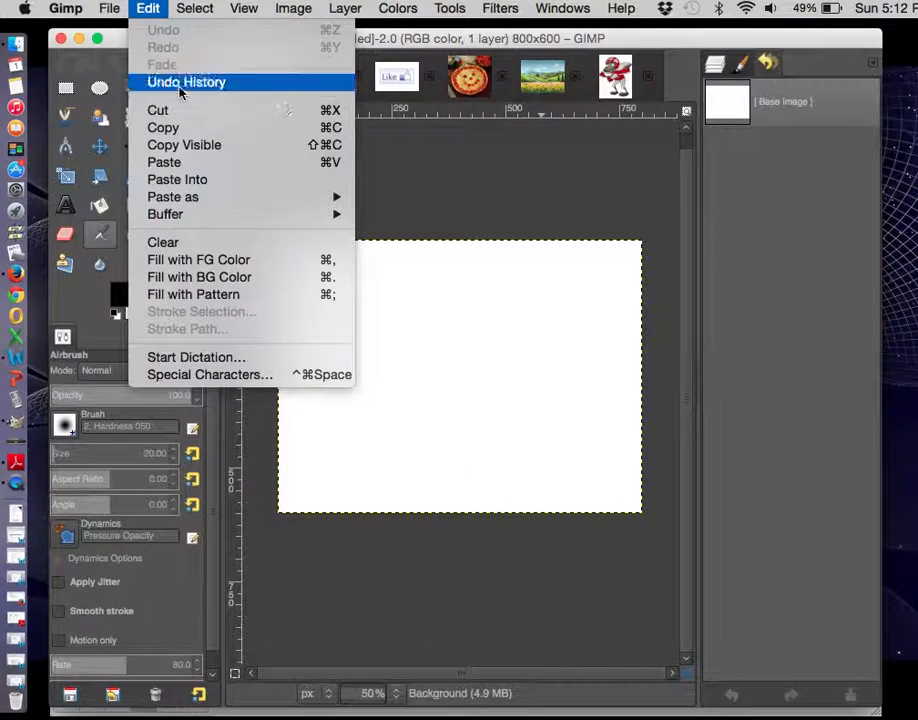
mouse_move(238, 201)
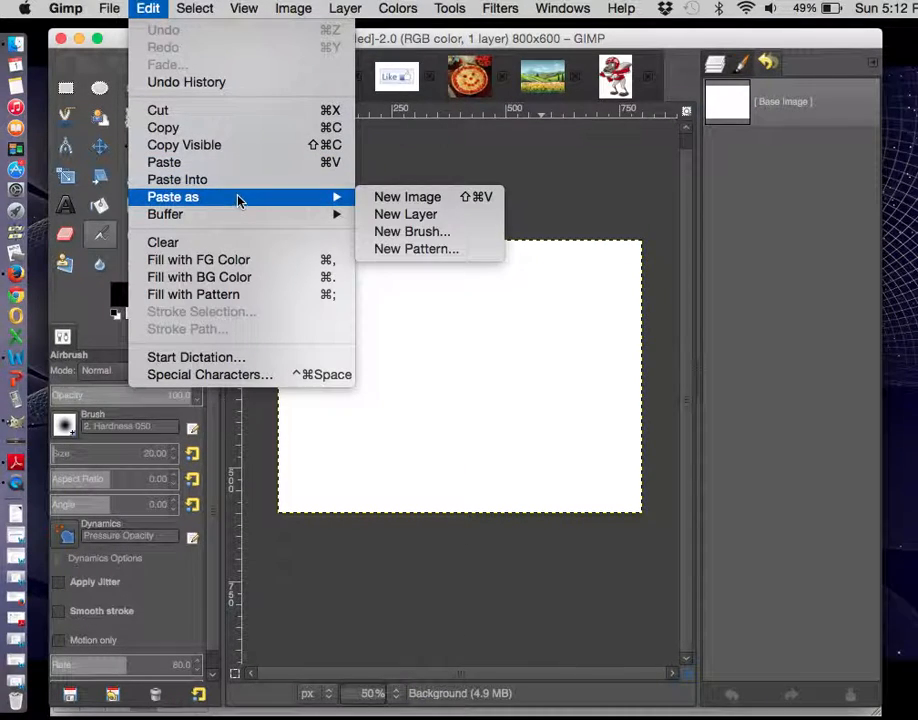
click(390, 214)
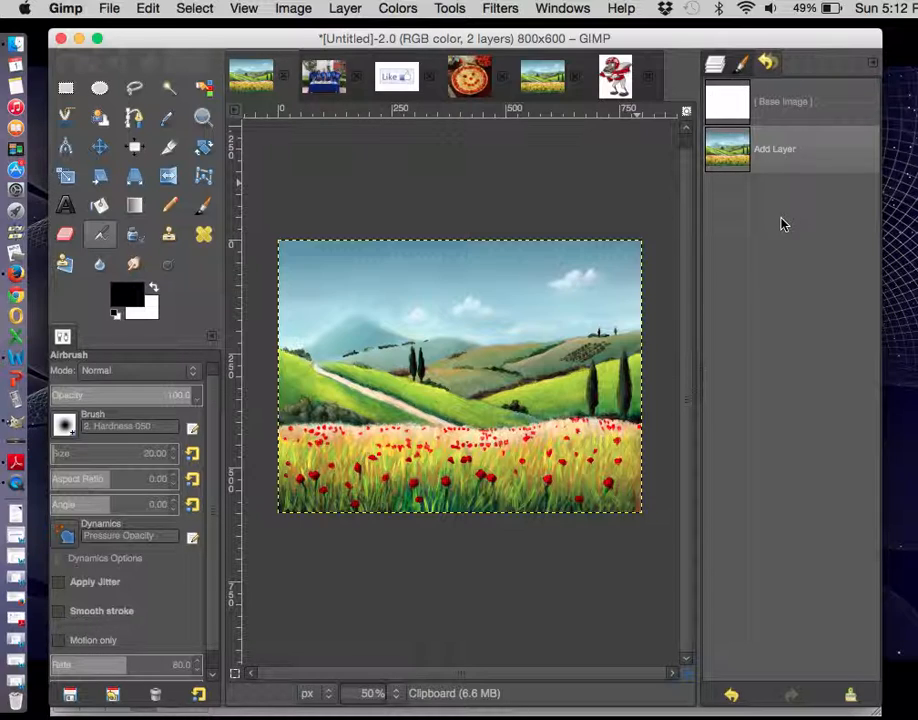
Step: Compare the collage's base image with its added landscape layer in the undo history
click(761, 115)
click(769, 151)
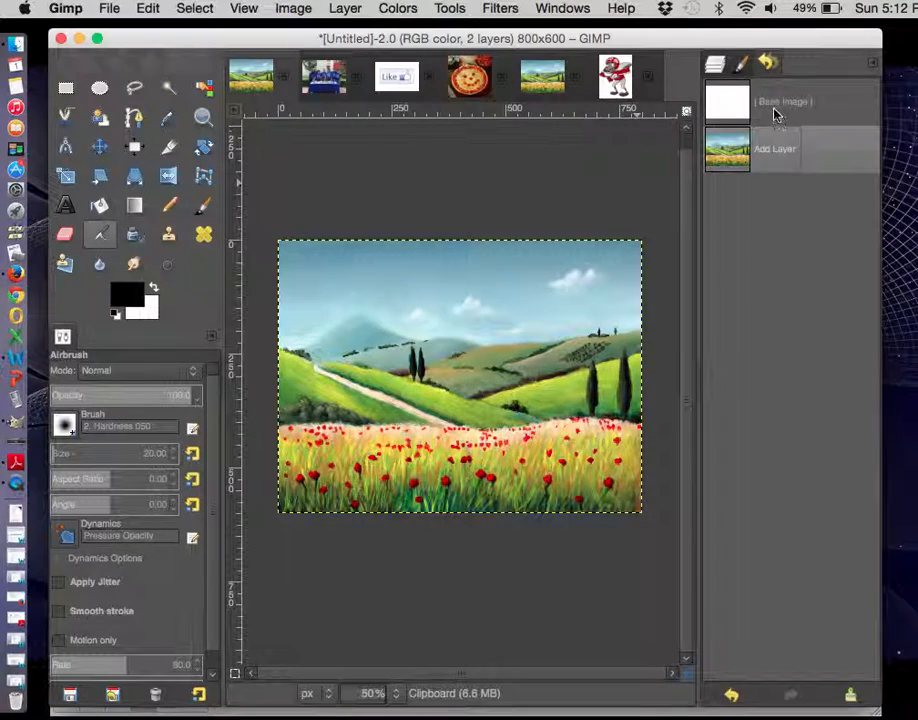
click(775, 115)
click(781, 150)
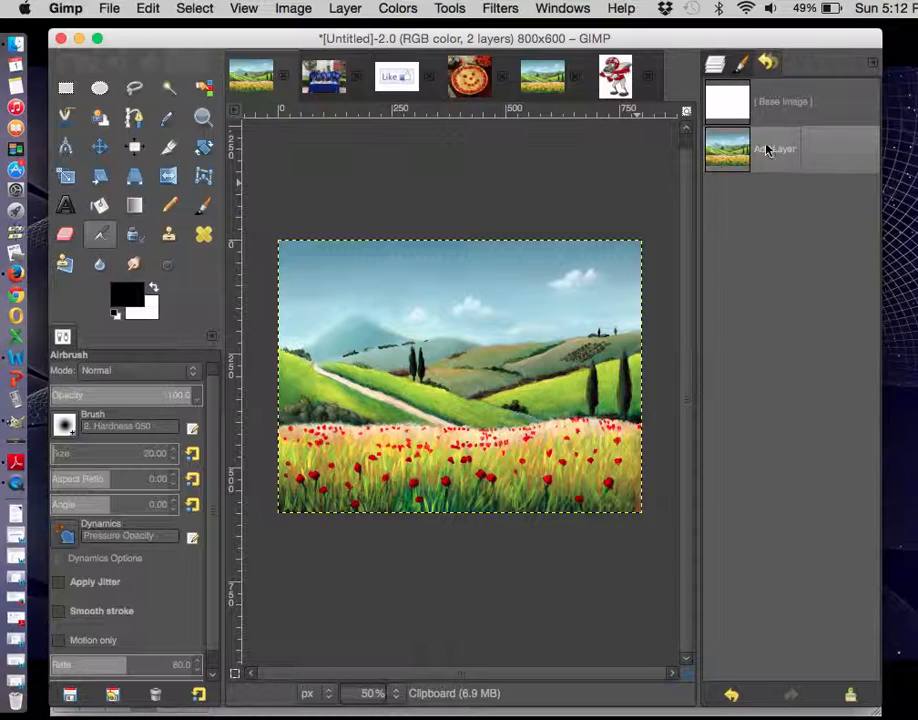
Step: Examine the collage's layer stack, checking the white background layer and the pasted landscape layer above it
click(714, 64)
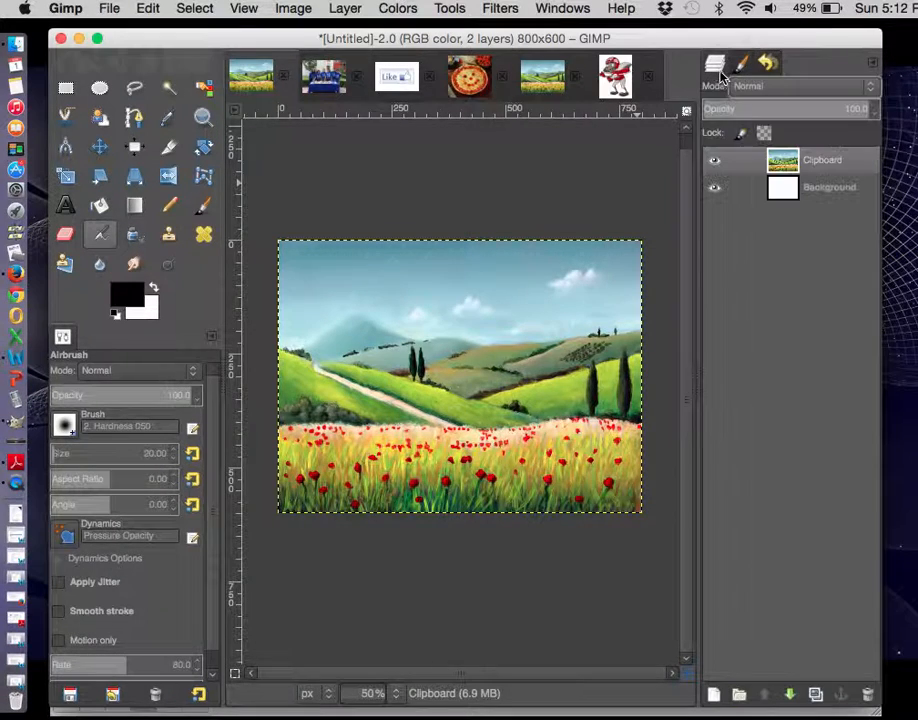
click(792, 195)
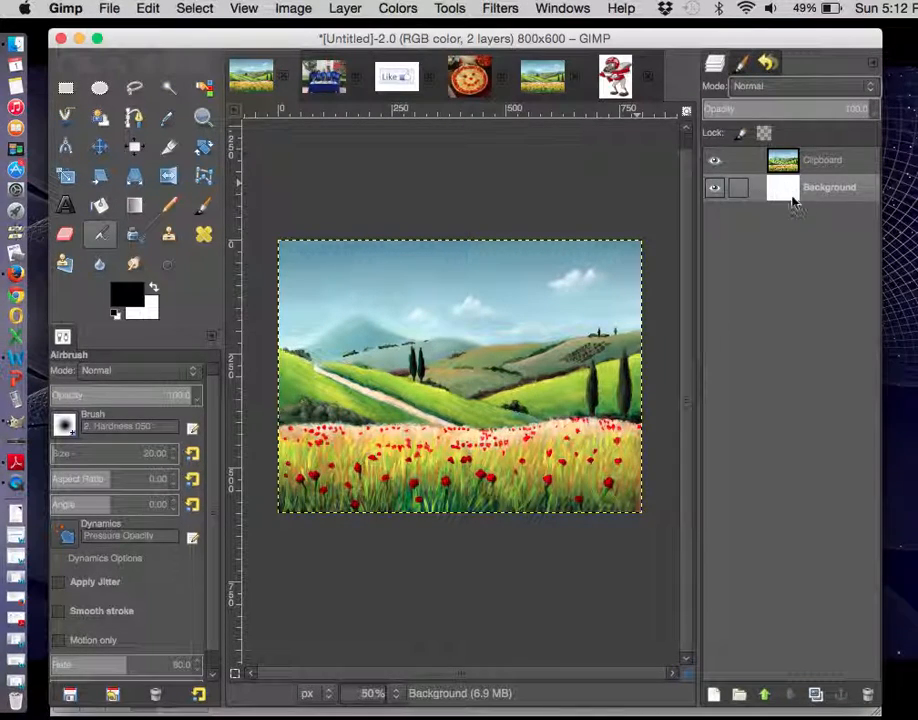
click(827, 170)
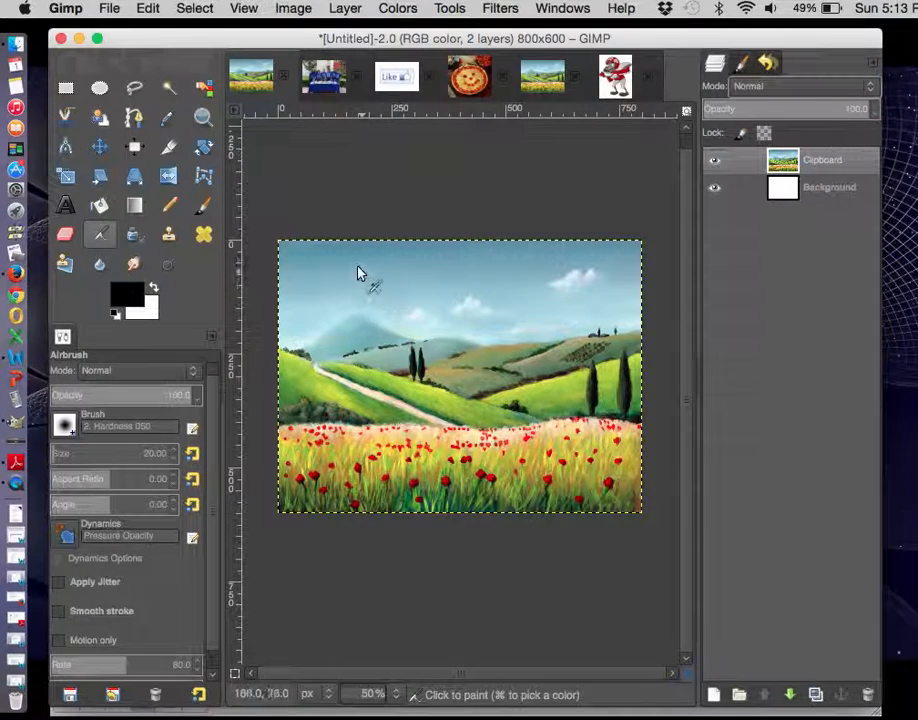
Step: Select the Like button graphic in the Like_1 image with a rectangular selection of about 488 x 220 pixels
click(397, 80)
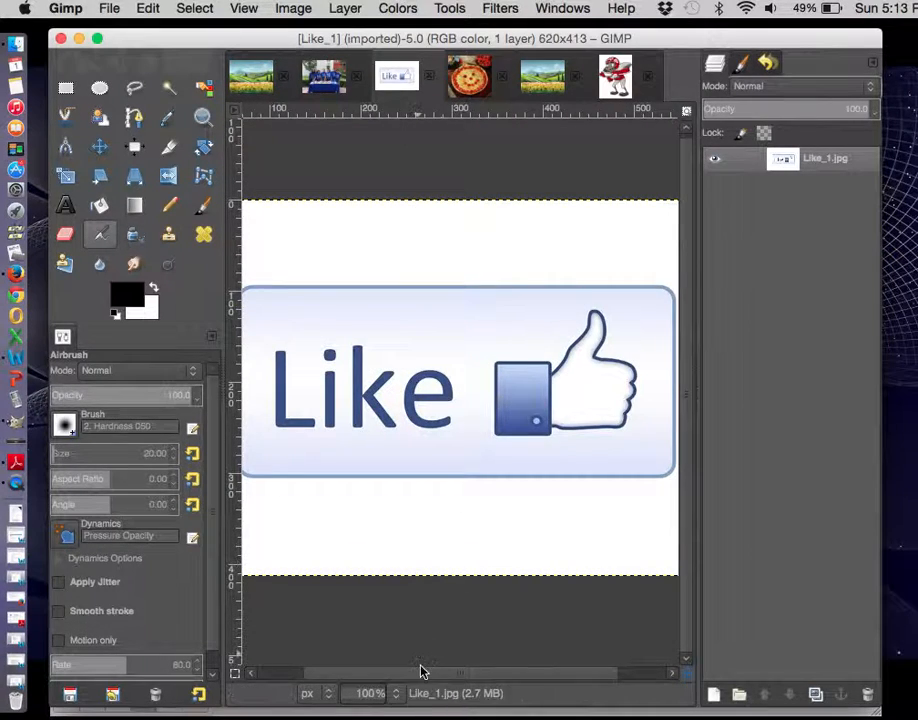
click(393, 700)
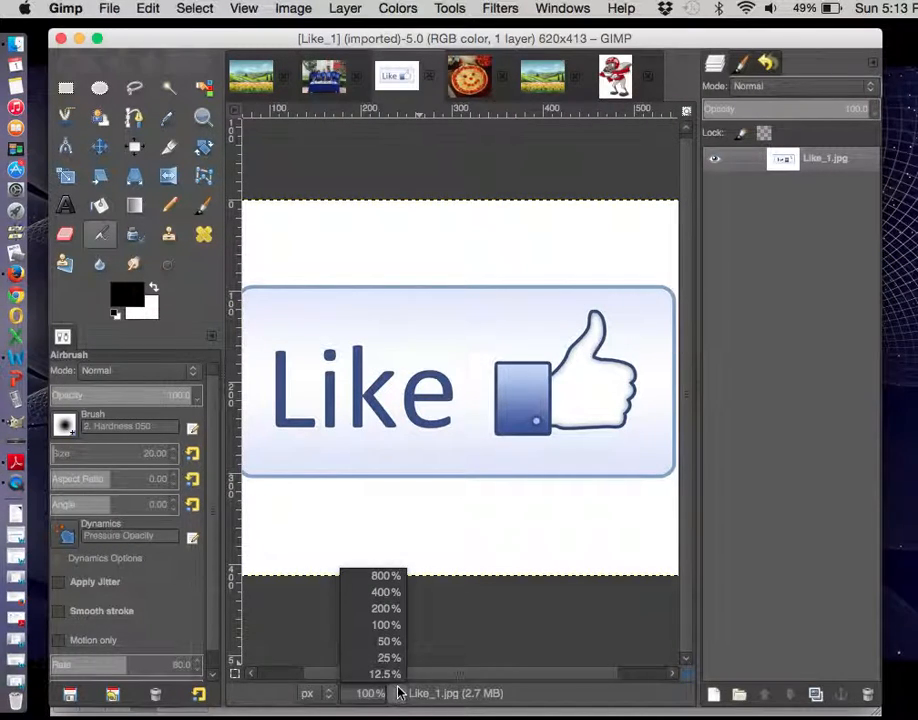
click(405, 644)
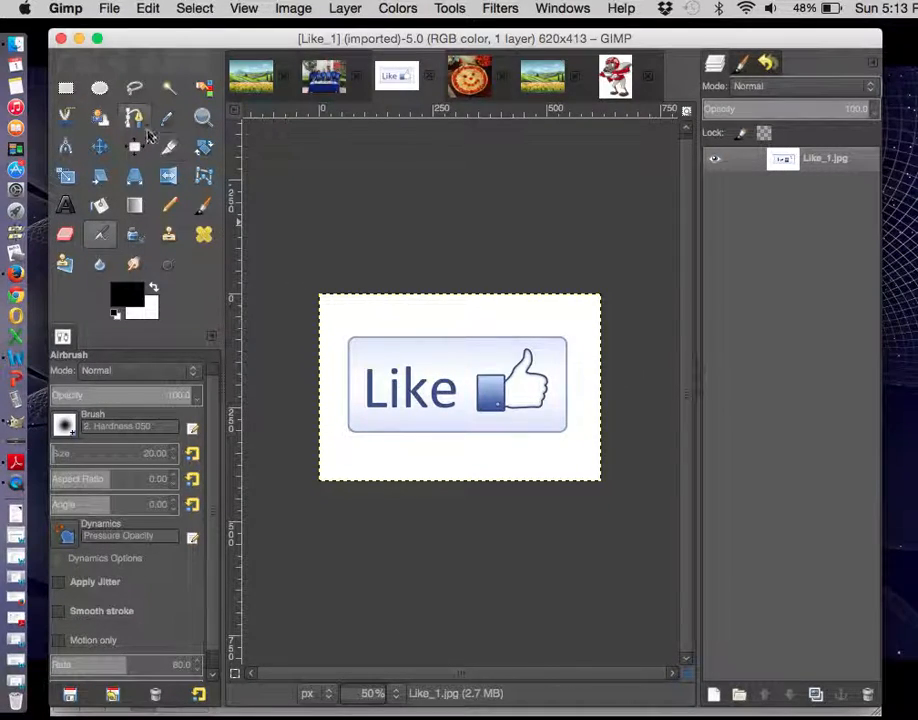
click(67, 91)
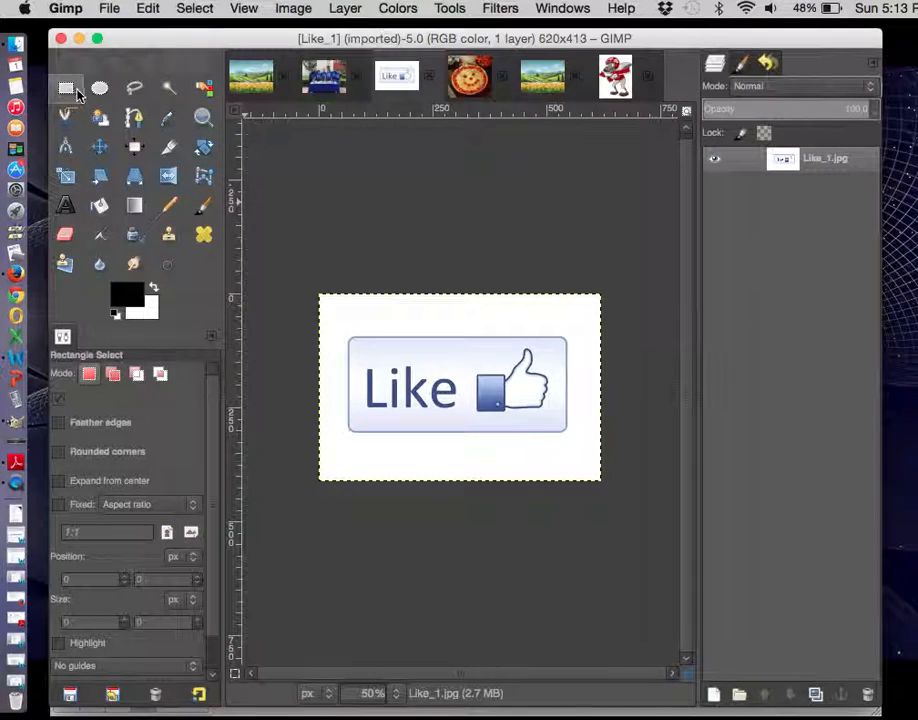
click(98, 92)
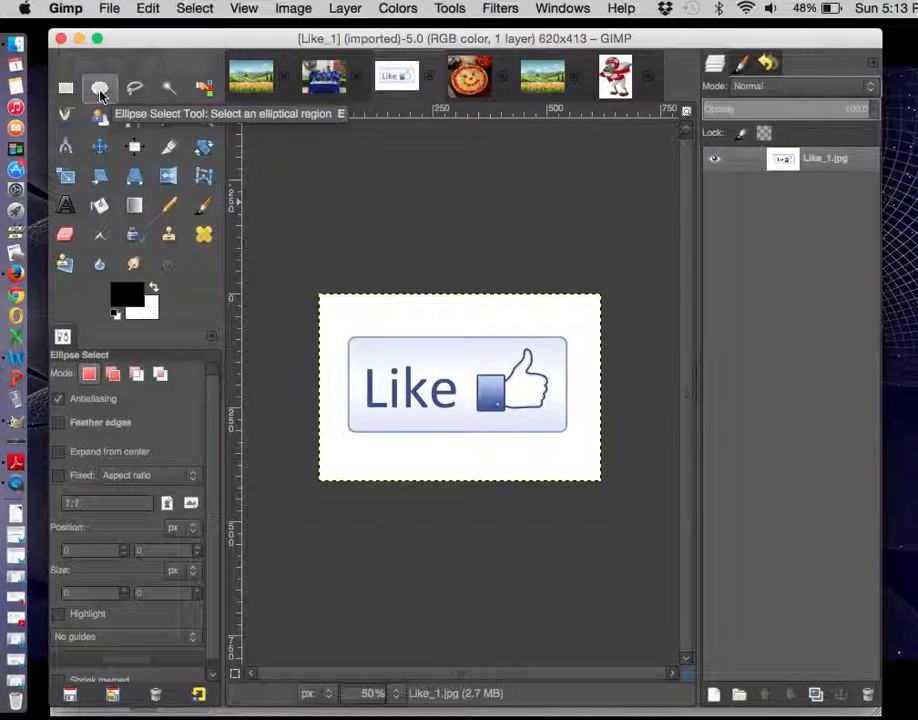
click(135, 91)
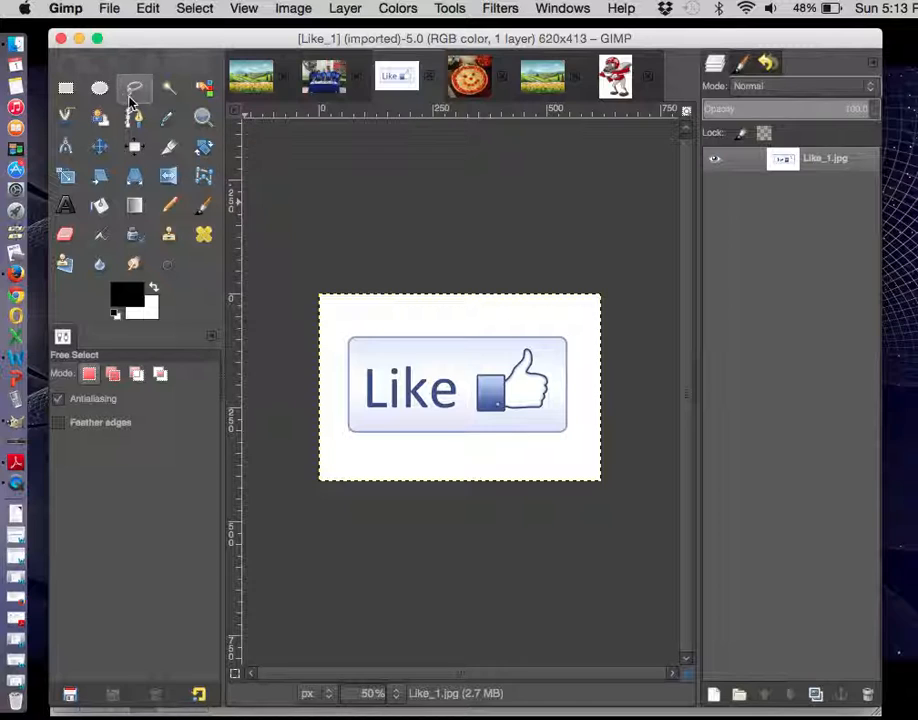
click(70, 92)
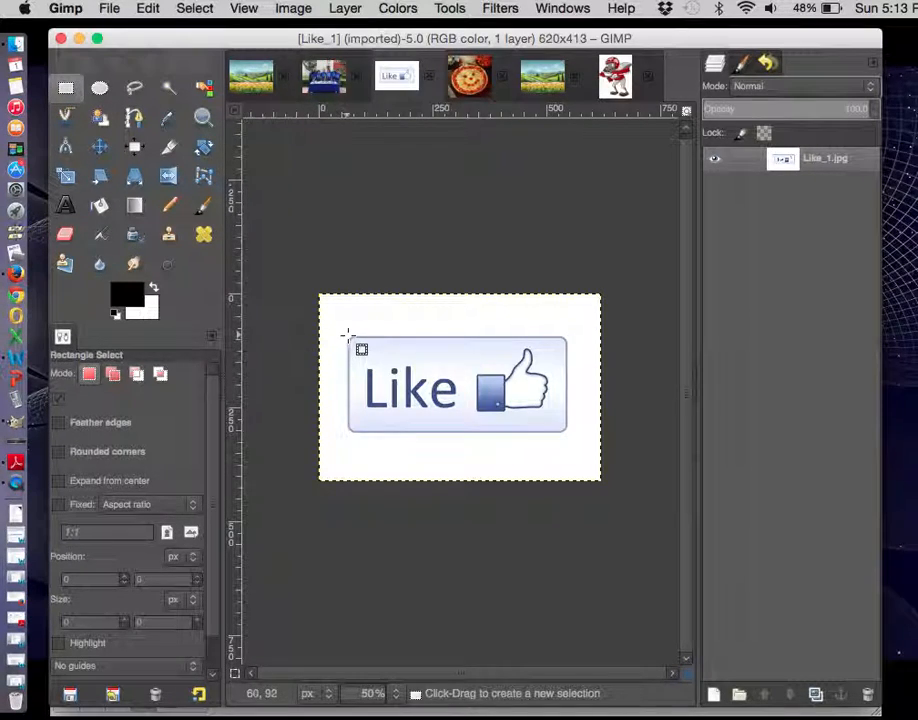
drag(348, 335, 570, 436)
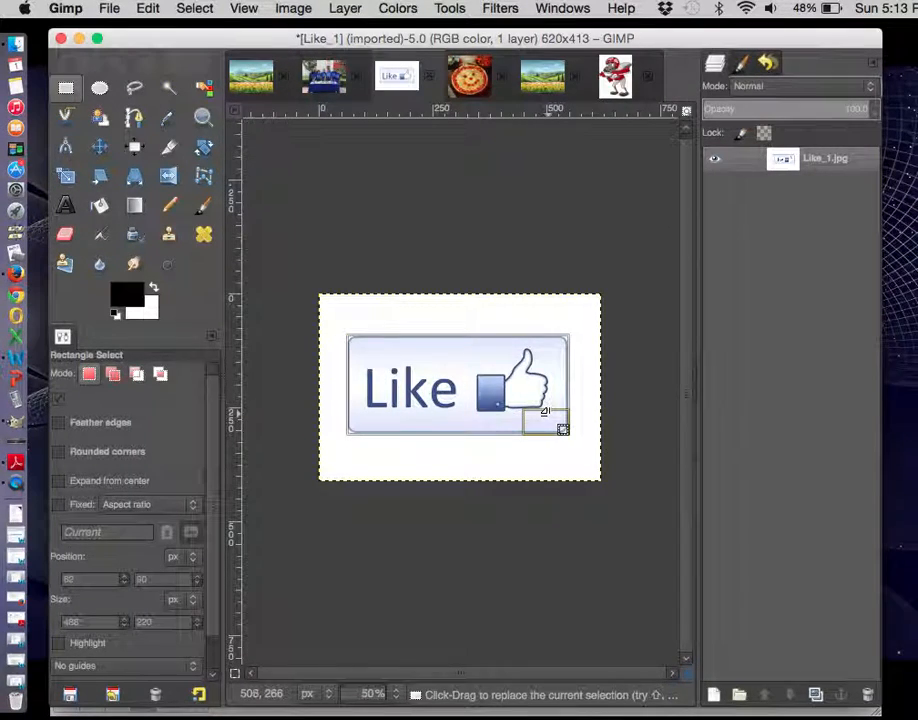
Step: Copy the selected Like button and paste it as a new layer into the landscape collage
click(150, 8)
click(193, 128)
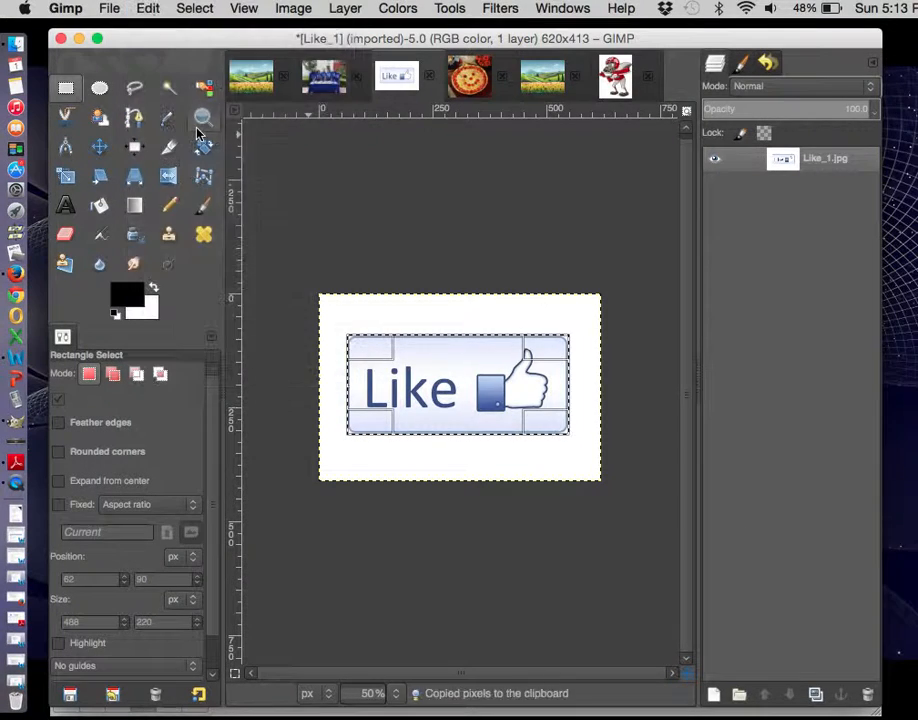
click(262, 85)
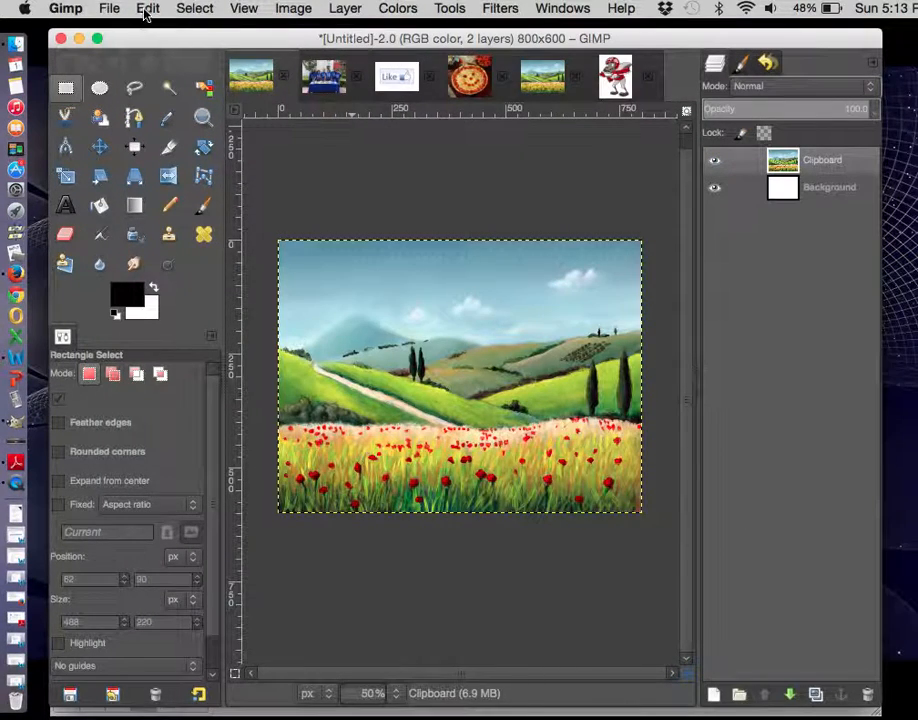
click(147, 9)
mouse_move(190, 197)
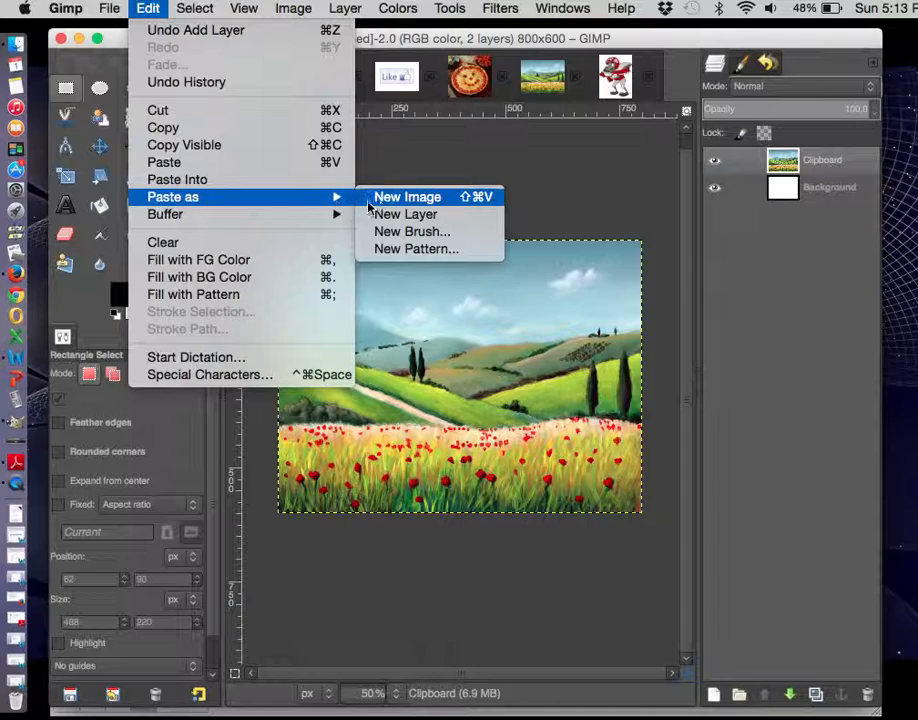
click(405, 215)
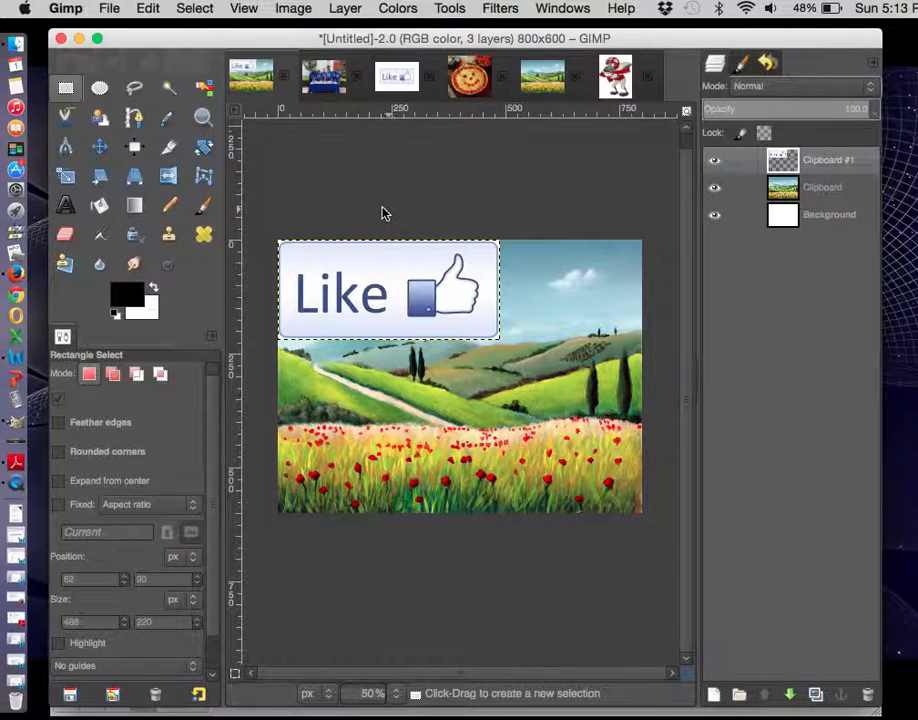
Step: Scale the pasted Like layer to about 184 x 78 pixels and place it in the sky near the landscape's upper-left corner
click(106, 150)
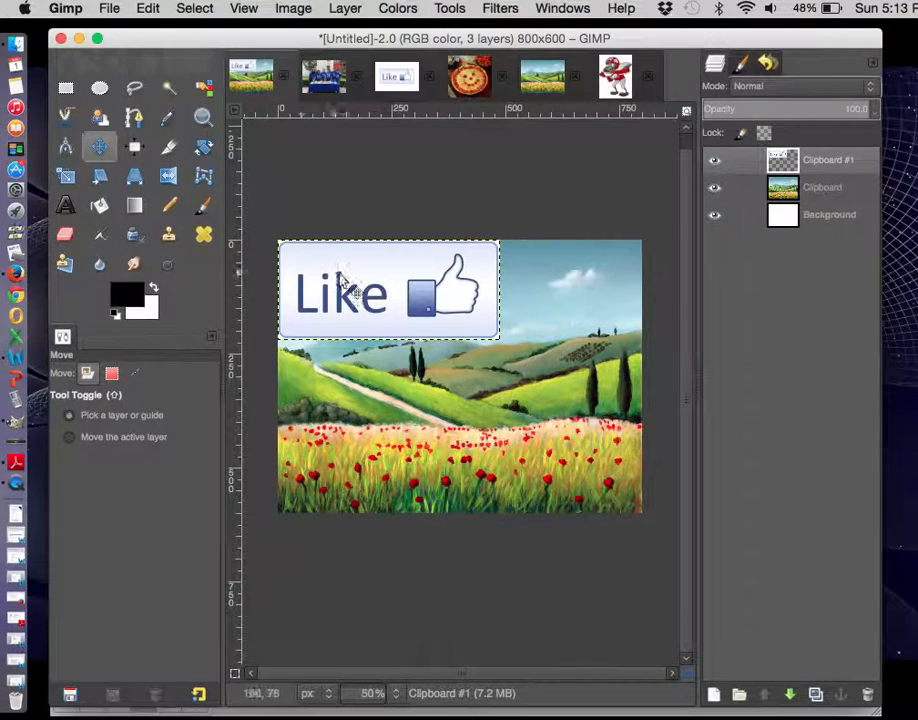
drag(353, 278, 377, 310)
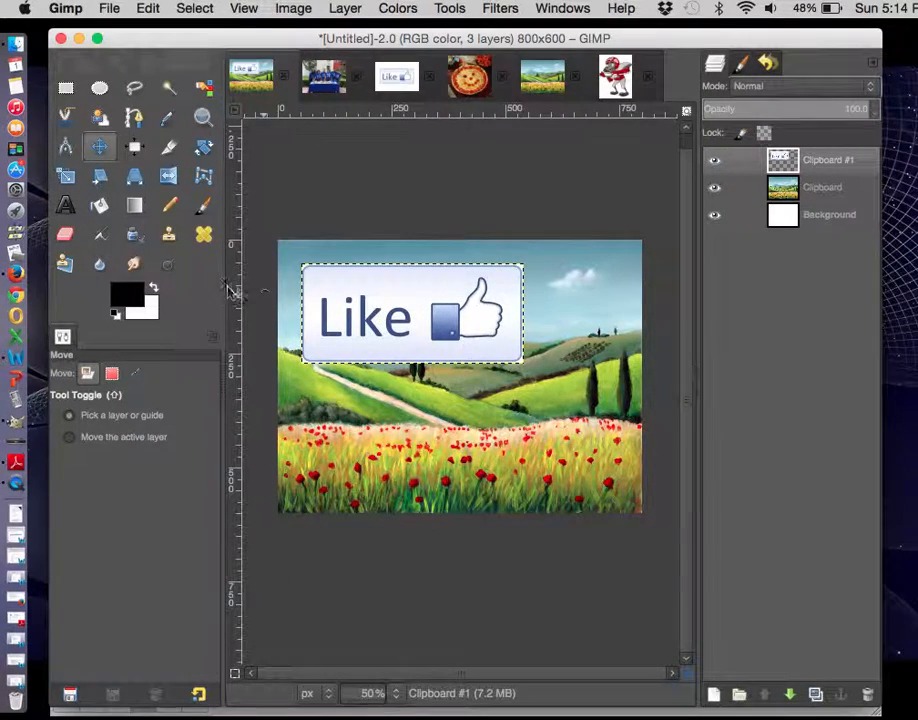
click(66, 181)
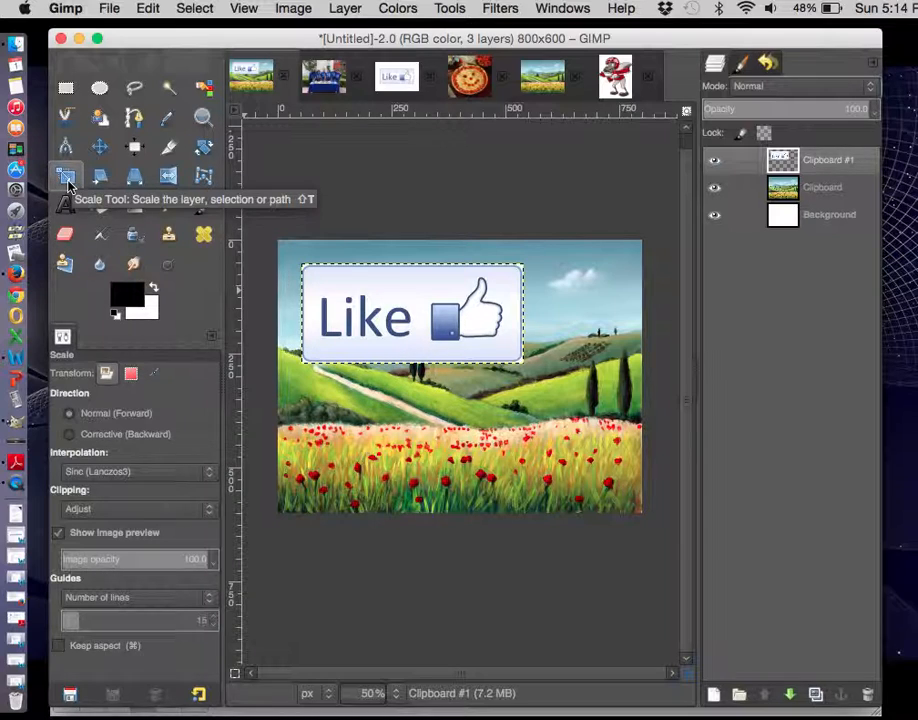
click(409, 322)
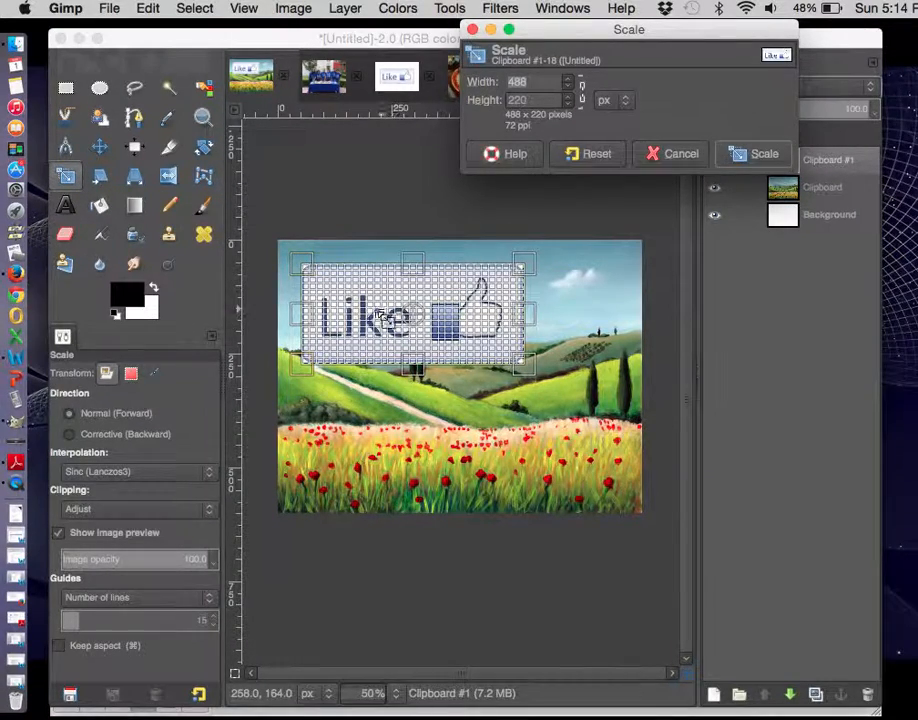
drag(536, 378, 382, 305)
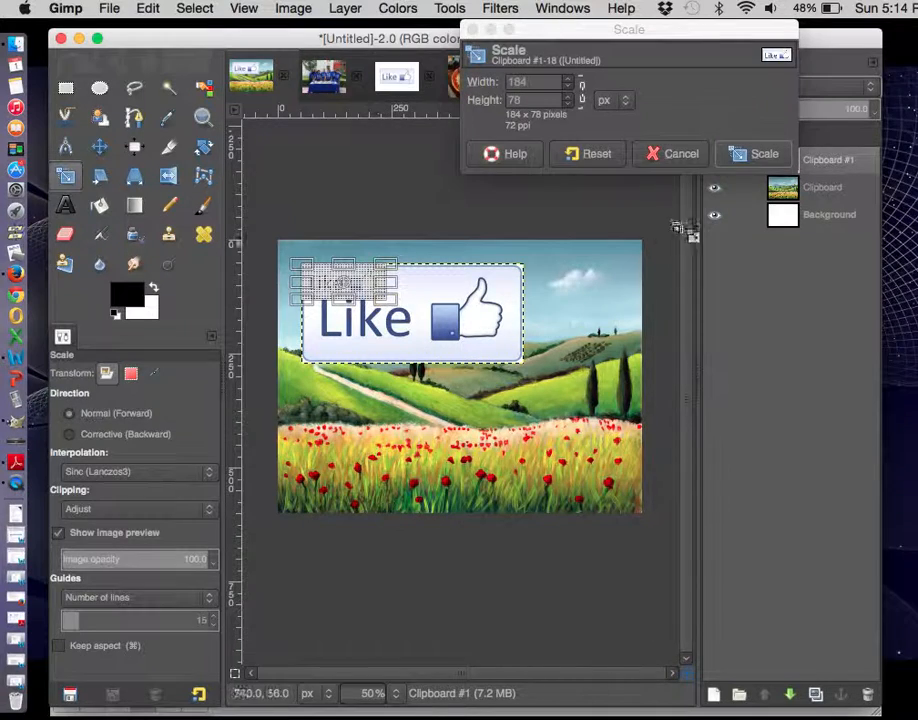
click(754, 155)
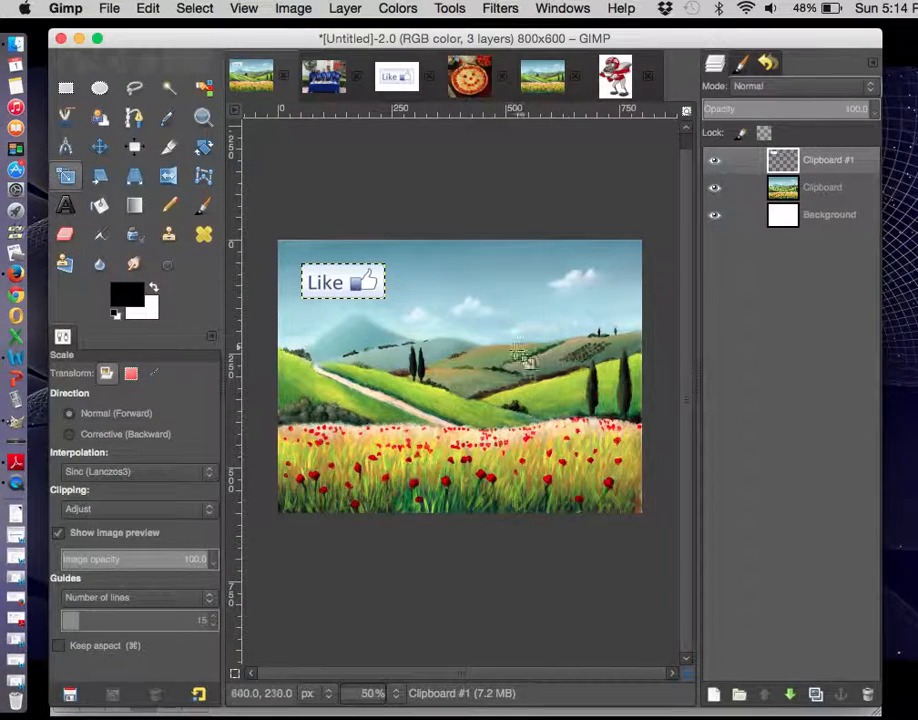
click(99, 146)
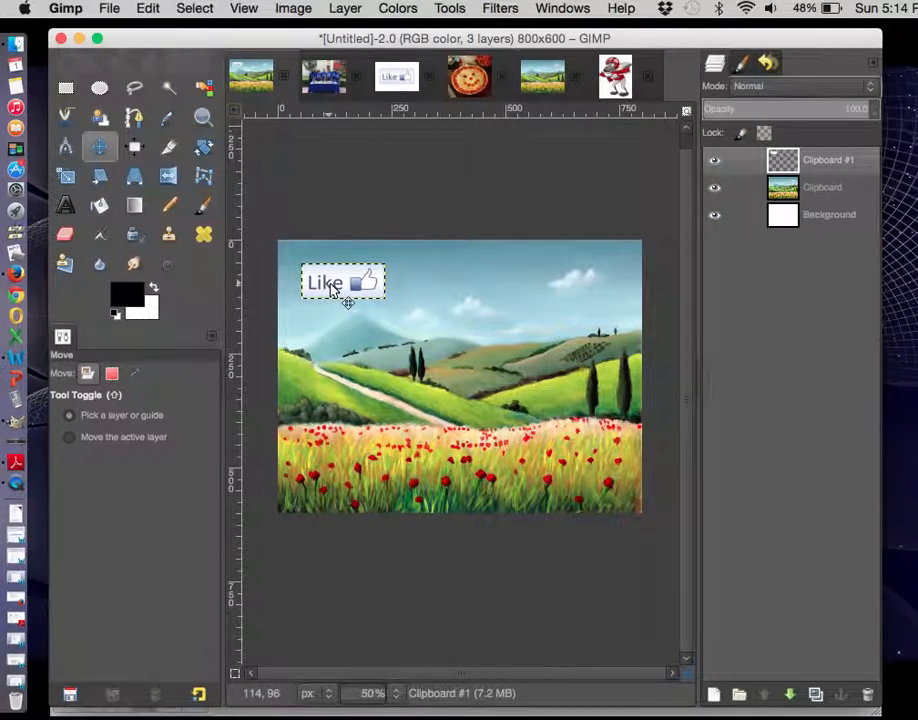
mouse_move(343, 284)
mouse_down()
mouse_move(325, 278)
mouse_move(330, 269)
mouse_up()
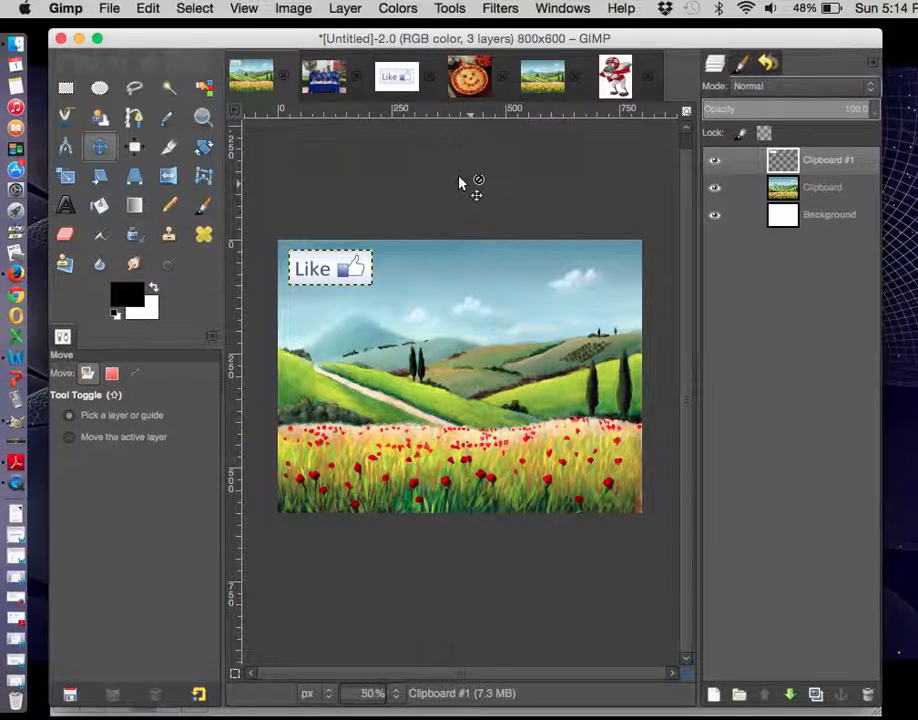
Step: Select the round pizza in the pizza image with an elliptical selection of about 248 x 211 pixels fitted to its crust
click(455, 80)
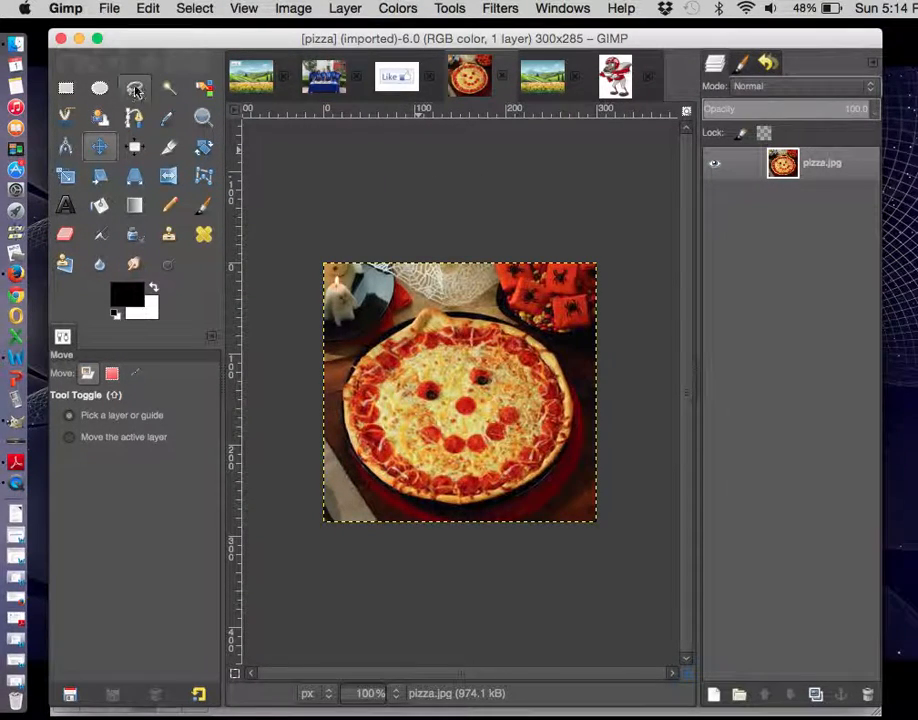
click(96, 94)
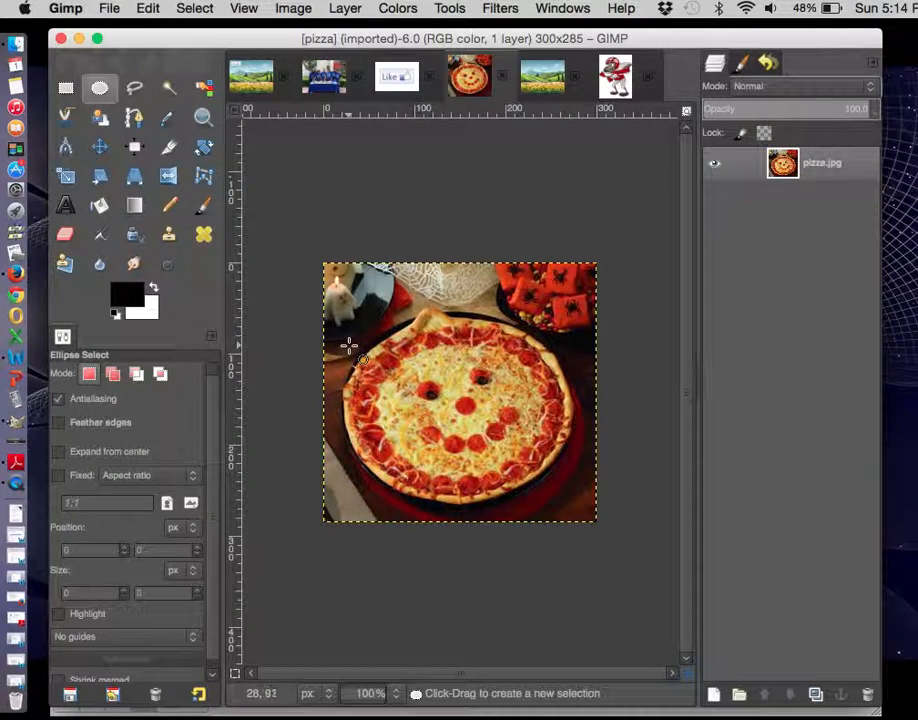
drag(349, 337, 572, 503)
drag(565, 361, 557, 344)
drag(380, 333, 375, 336)
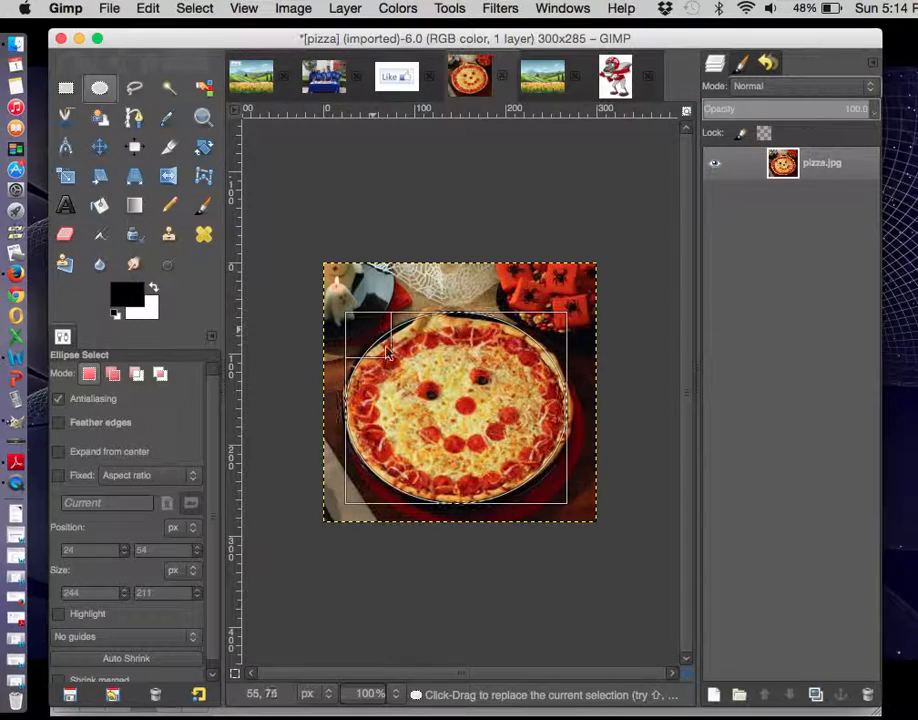
drag(548, 473, 553, 477)
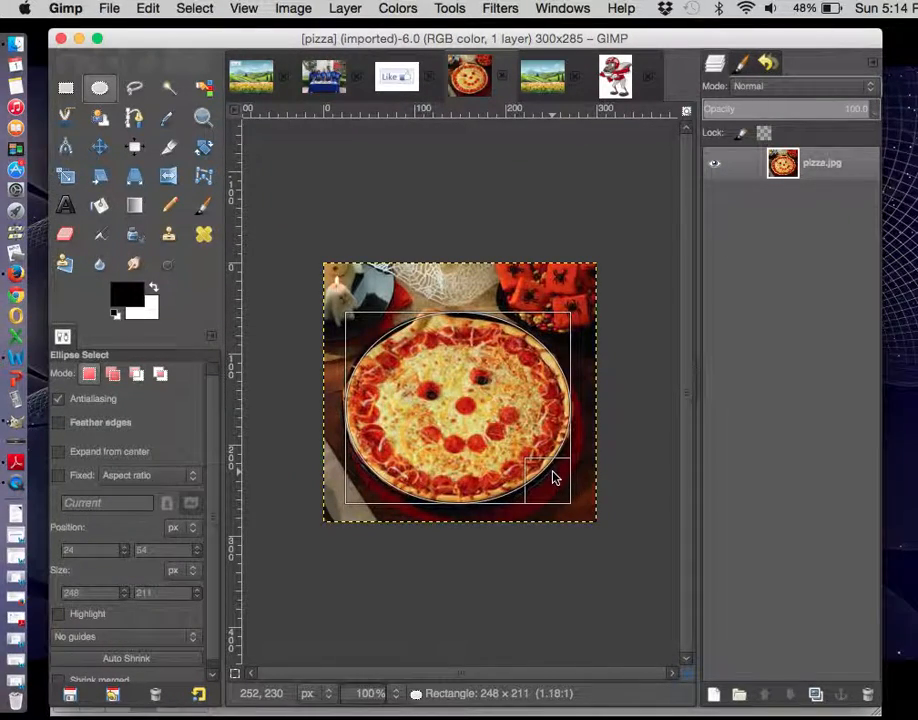
Step: Copy the selected pizza into the collage as a new layer and move it over the hills, just left of the landscape's centre
click(148, 8)
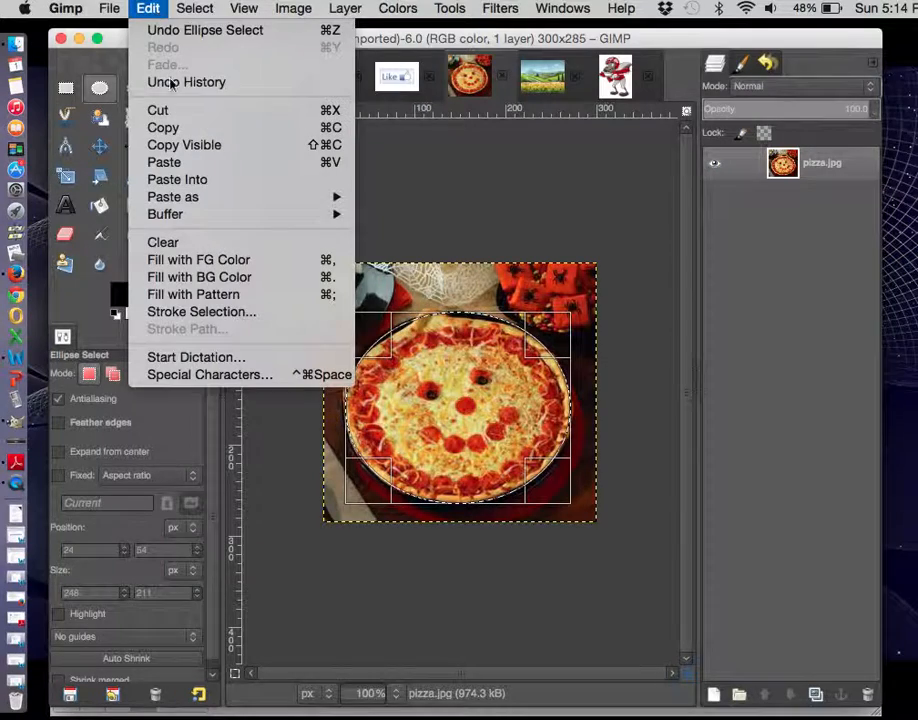
click(177, 131)
click(244, 78)
click(148, 8)
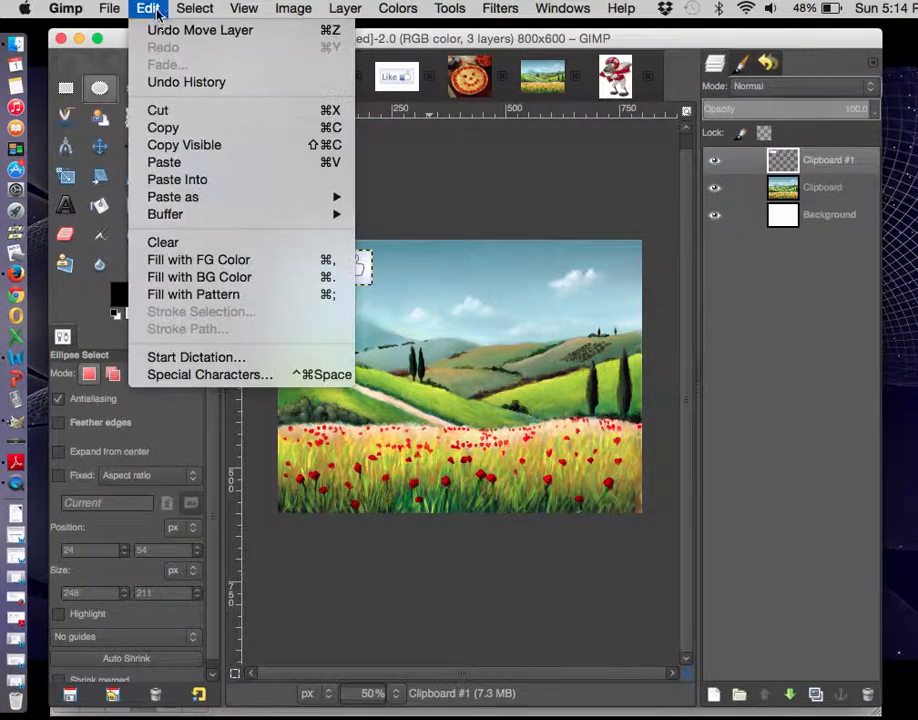
mouse_move(187, 197)
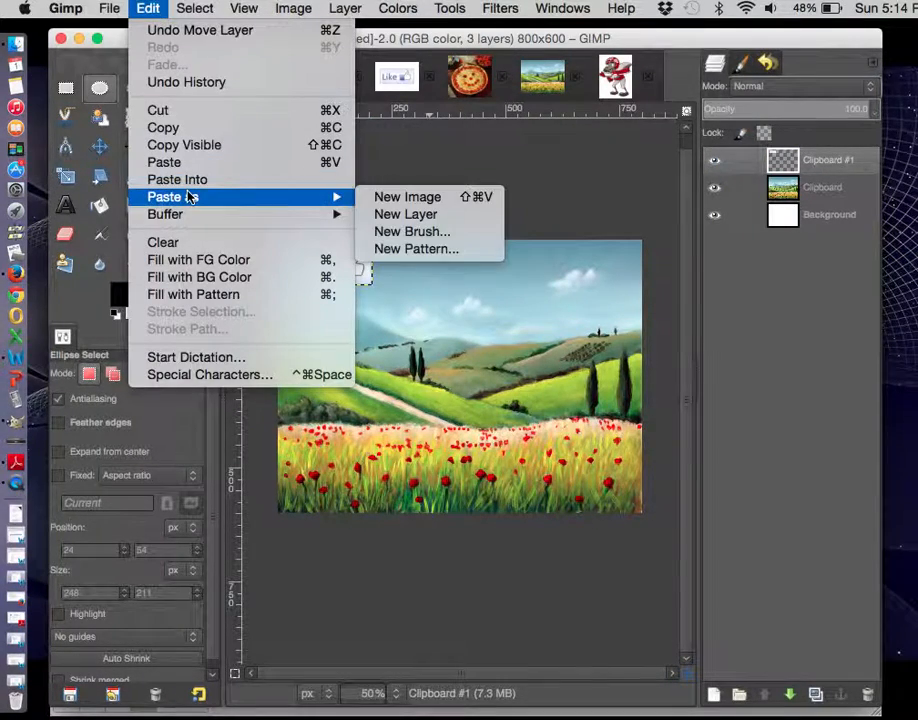
click(405, 214)
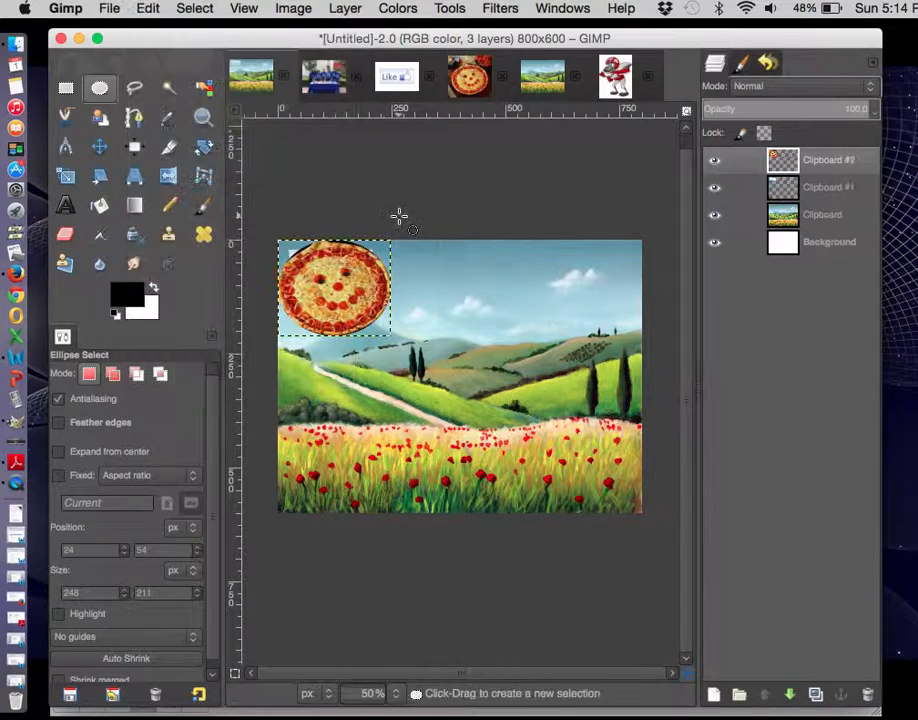
click(99, 146)
drag(329, 288, 411, 361)
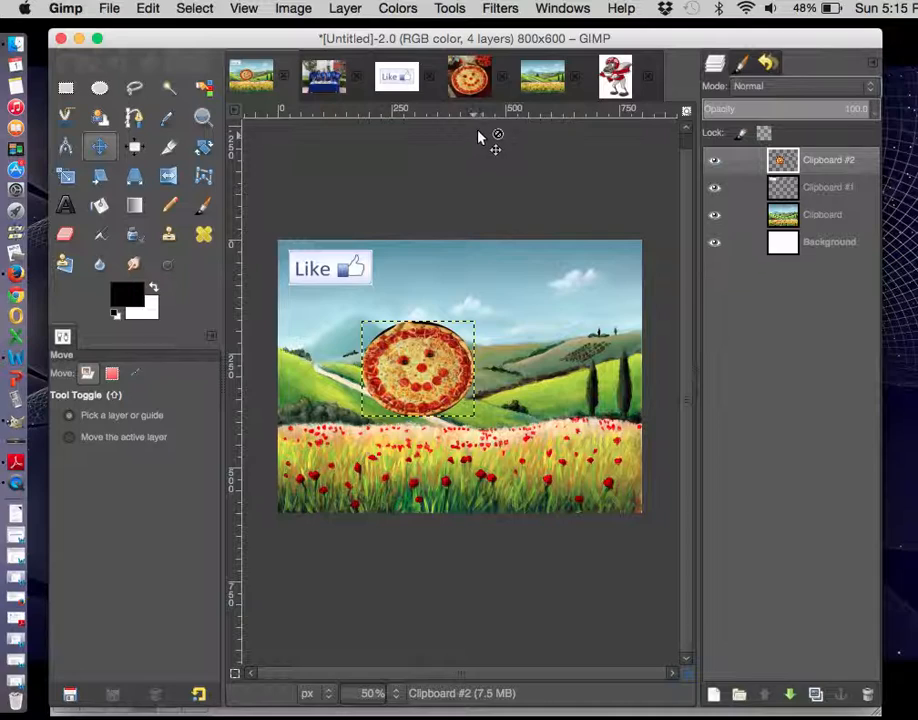
Step: Outline the seven people in blue shirts with a free selection in the Computers_dept_CEGL photo, cutting across below their chests
click(305, 80)
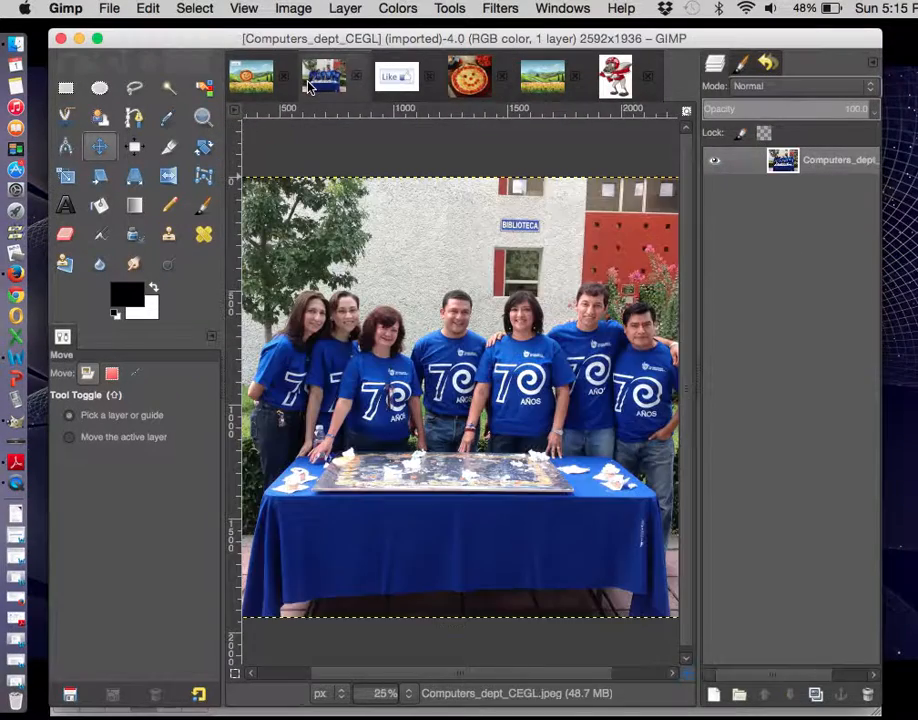
click(136, 92)
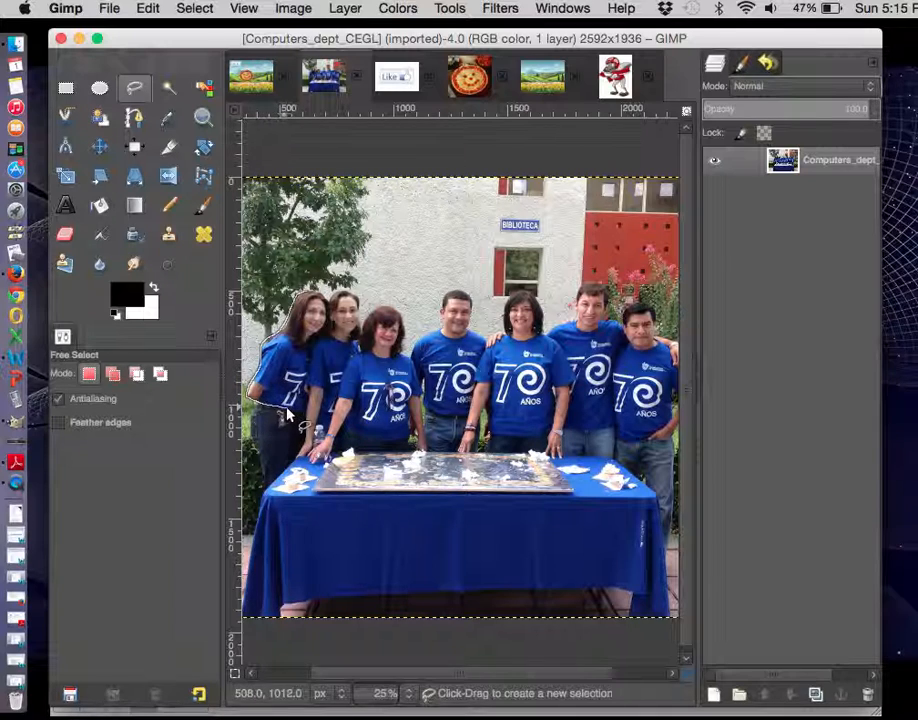
drag(300, 416, 329, 421)
mouse_move(421, 413)
mouse_down()
mouse_move(650, 407)
mouse_move(667, 400)
mouse_move(676, 345)
mouse_move(636, 304)
mouse_move(622, 323)
mouse_move(606, 320)
mouse_move(604, 293)
mouse_move(589, 286)
mouse_move(576, 322)
mouse_move(547, 336)
mouse_move(536, 299)
mouse_move(521, 294)
mouse_move(501, 334)
mouse_move(483, 341)
mouse_move(470, 327)
mouse_move(471, 299)
mouse_move(454, 287)
mouse_move(440, 316)
mouse_move(420, 343)
mouse_up()
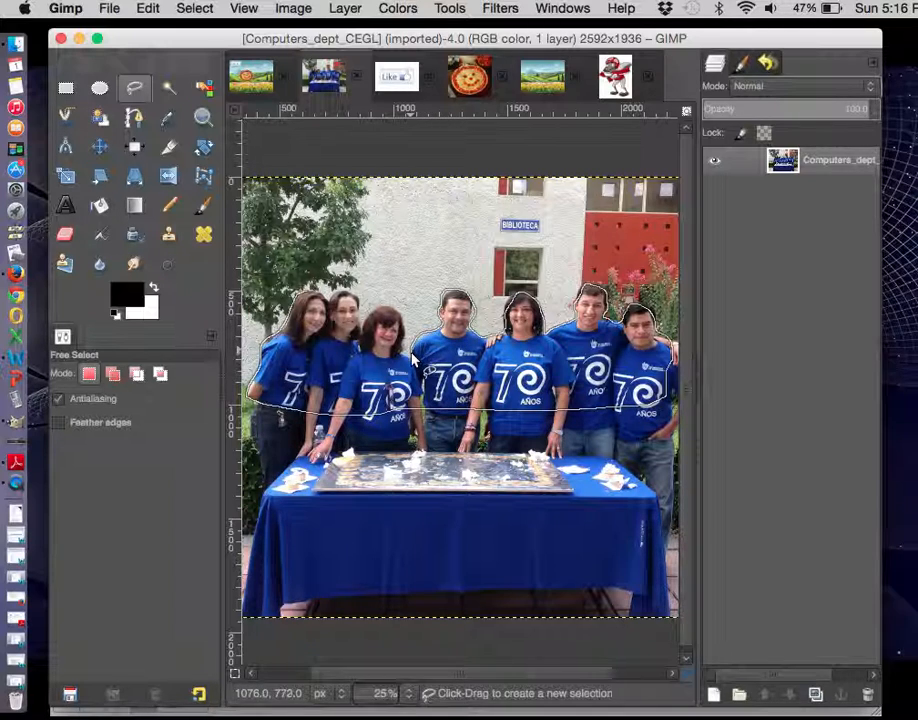
drag(405, 325, 400, 317)
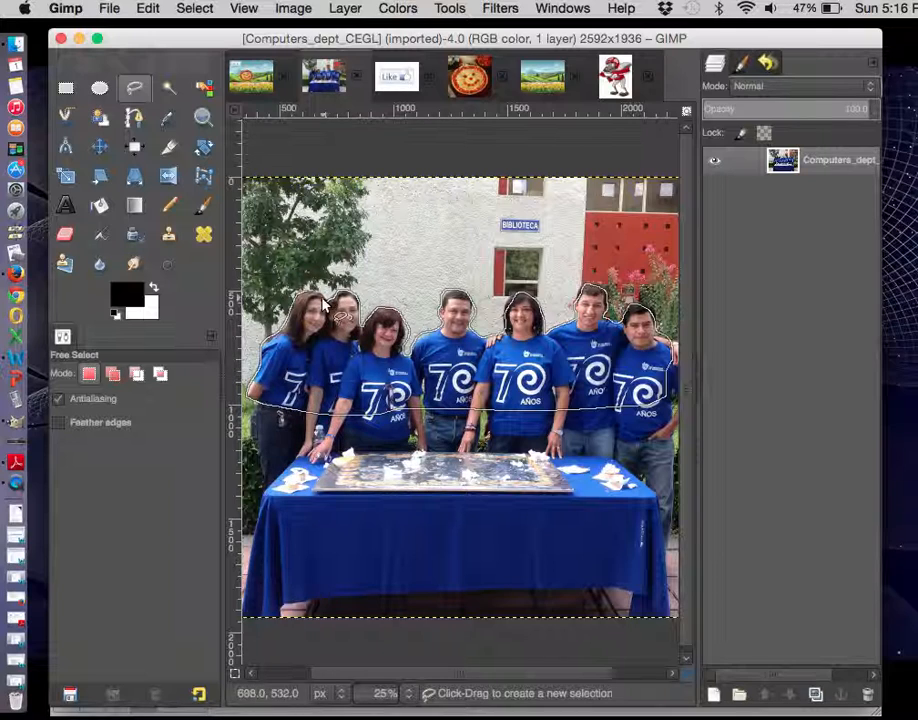
drag(313, 296, 306, 291)
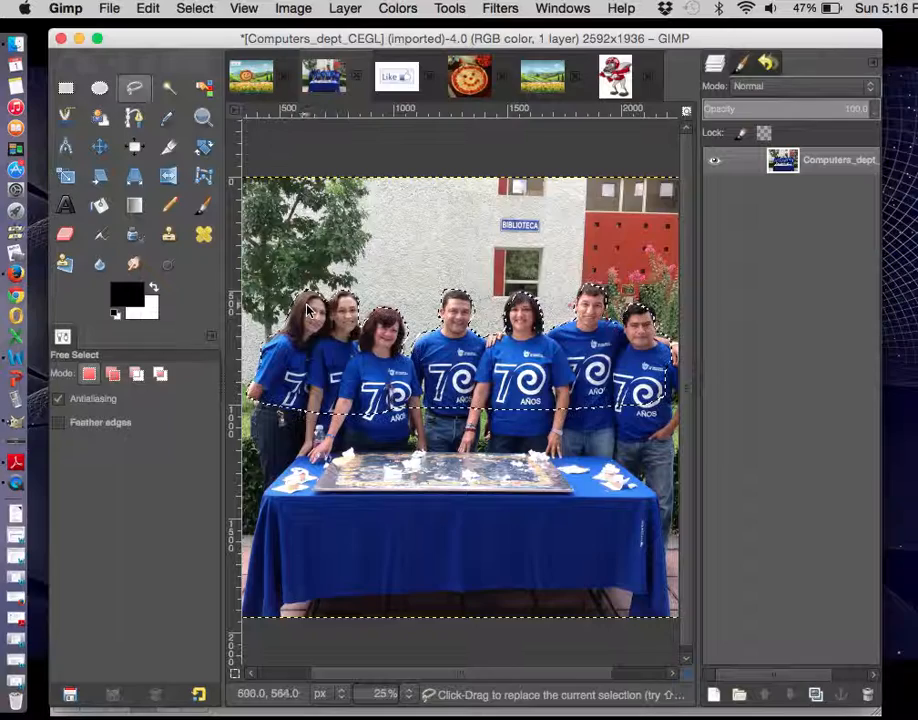
Step: Copy the selected group of people and paste it as a new layer into the landscape collage
click(148, 8)
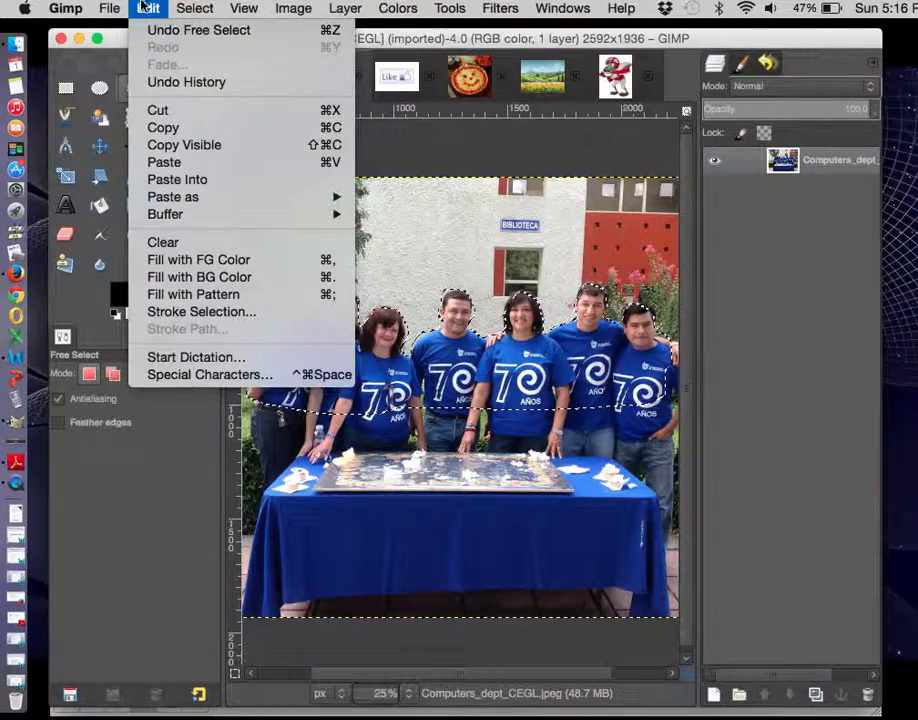
click(163, 128)
click(252, 78)
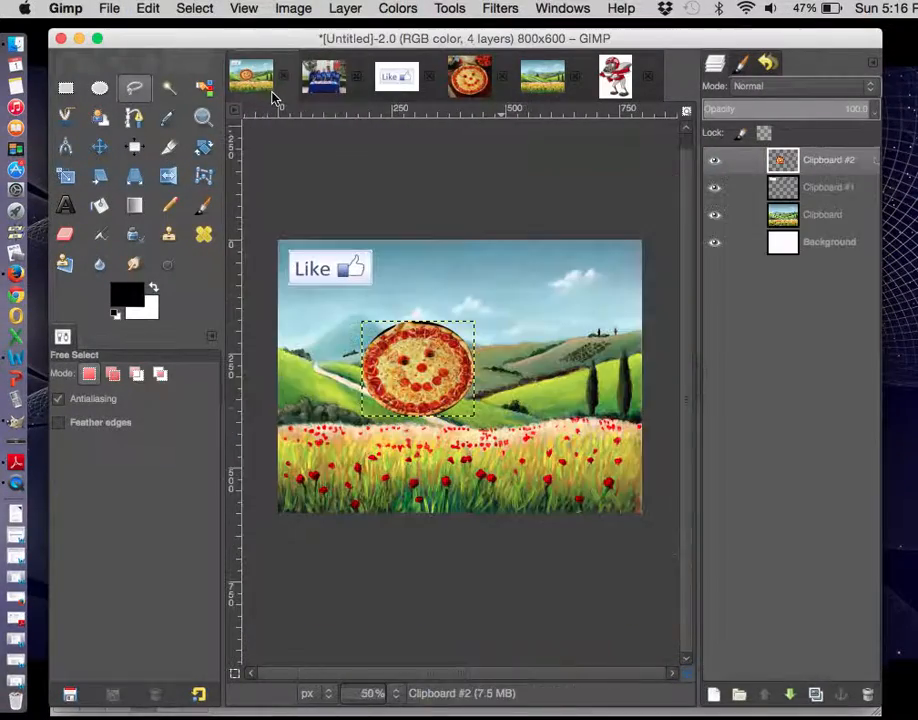
click(148, 8)
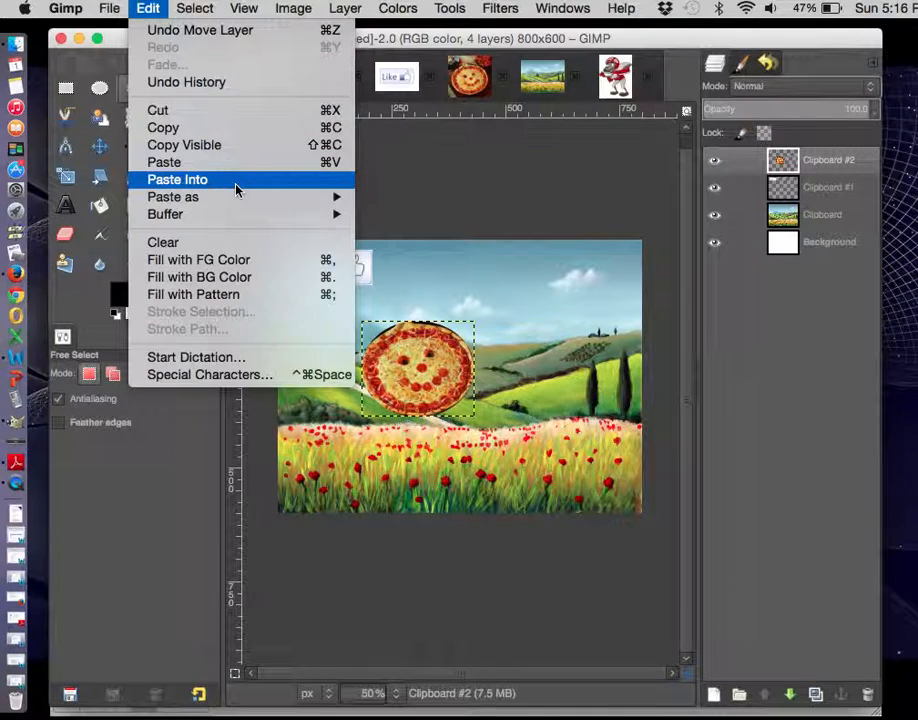
mouse_move(287, 204)
click(415, 214)
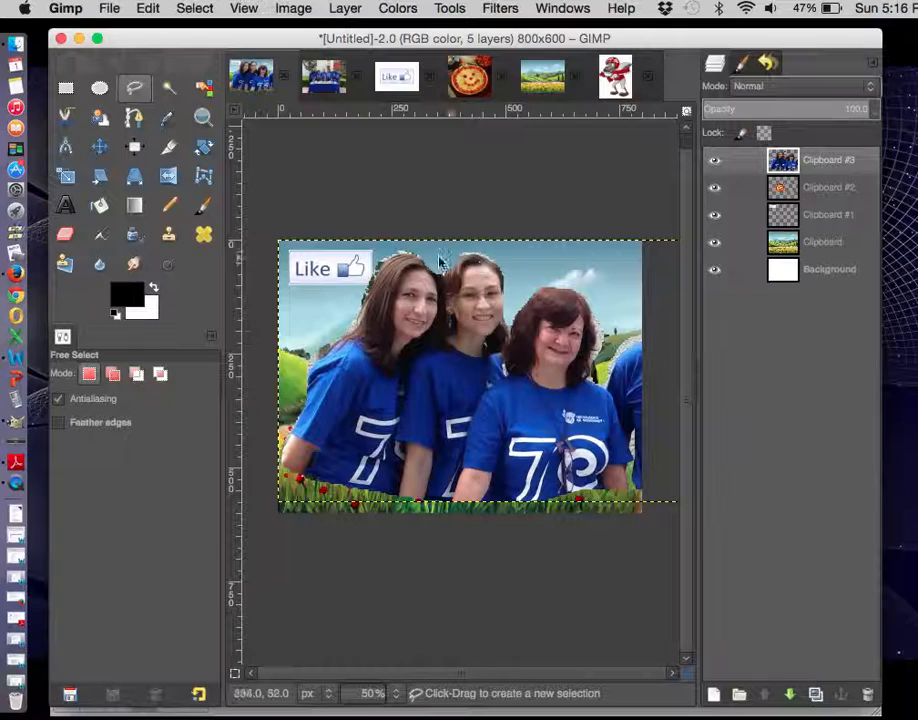
Step: Scale the pasted group layer in percent with width and height linked, setting the width to 50%
click(65, 178)
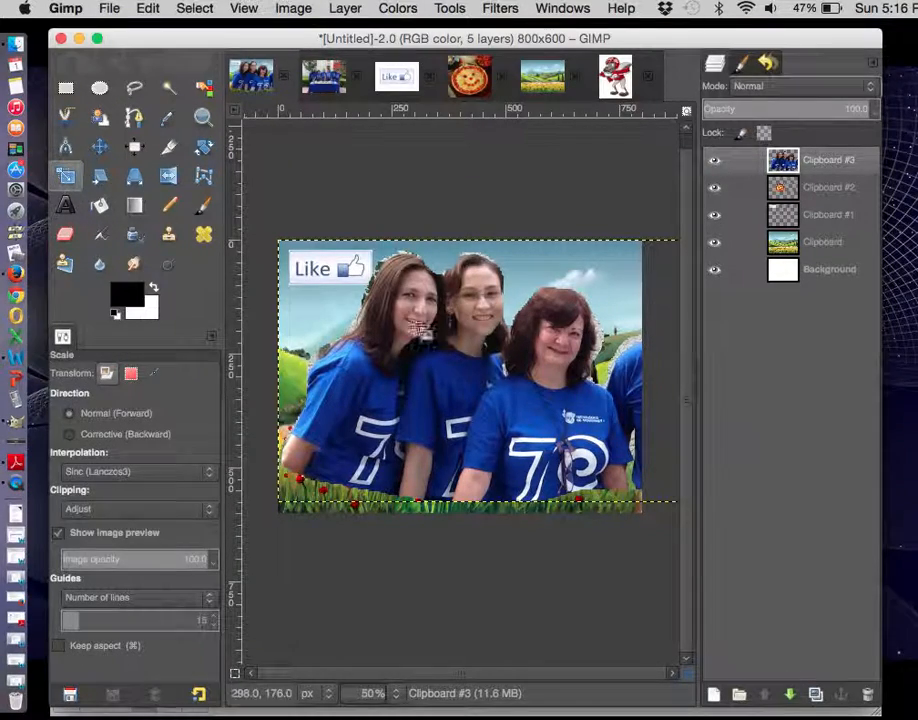
click(492, 373)
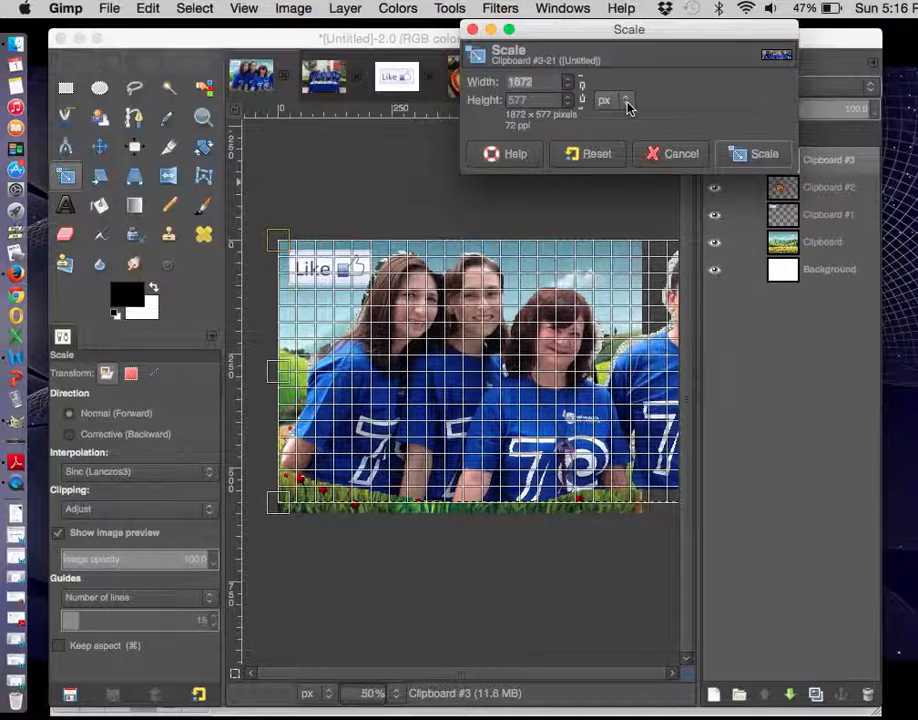
drag(629, 36, 441, 131)
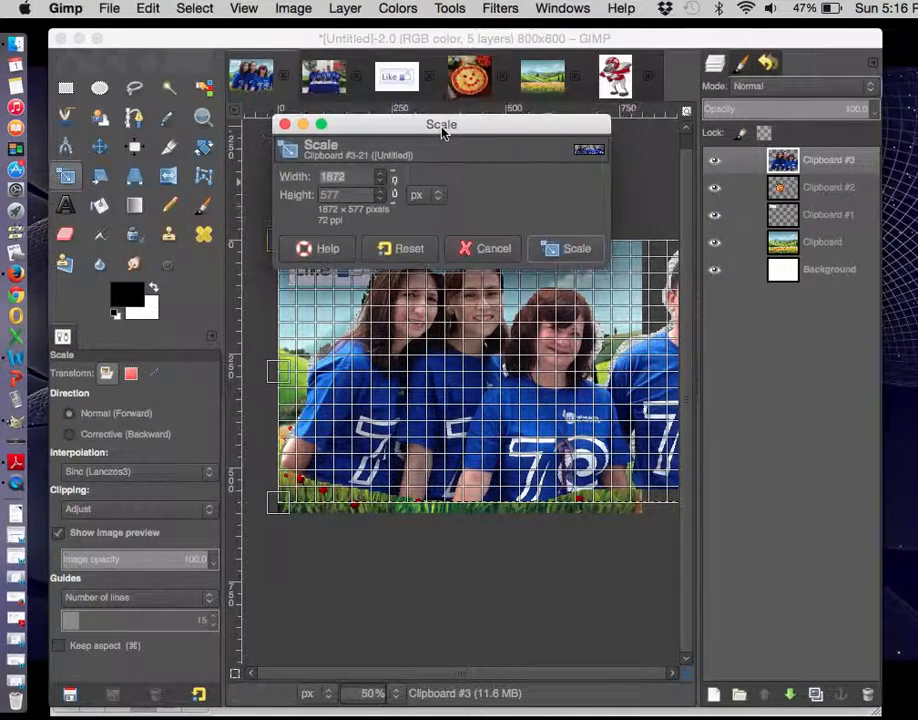
click(441, 198)
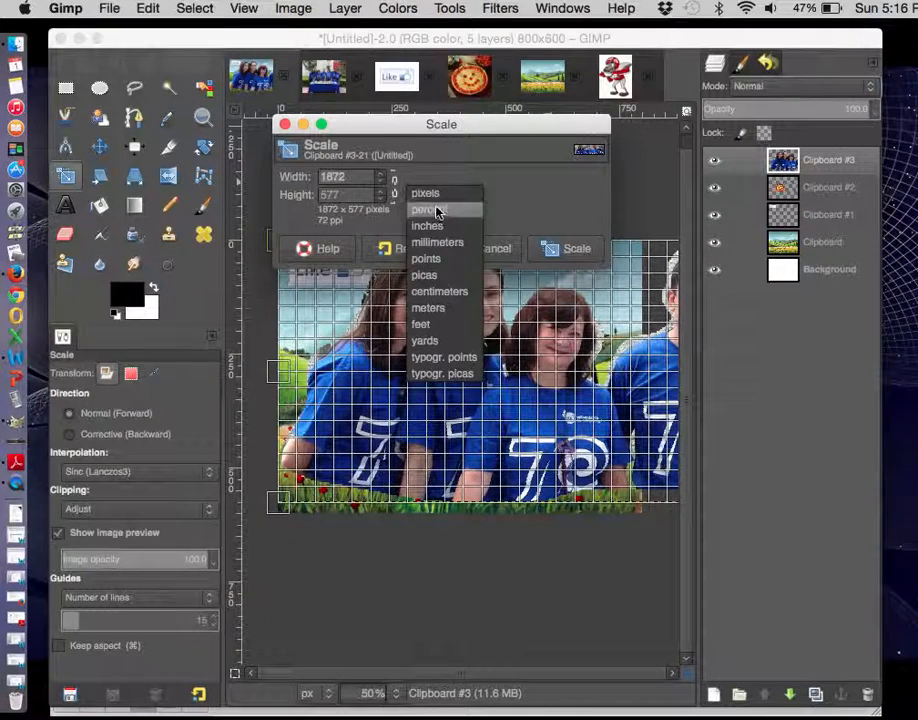
click(436, 208)
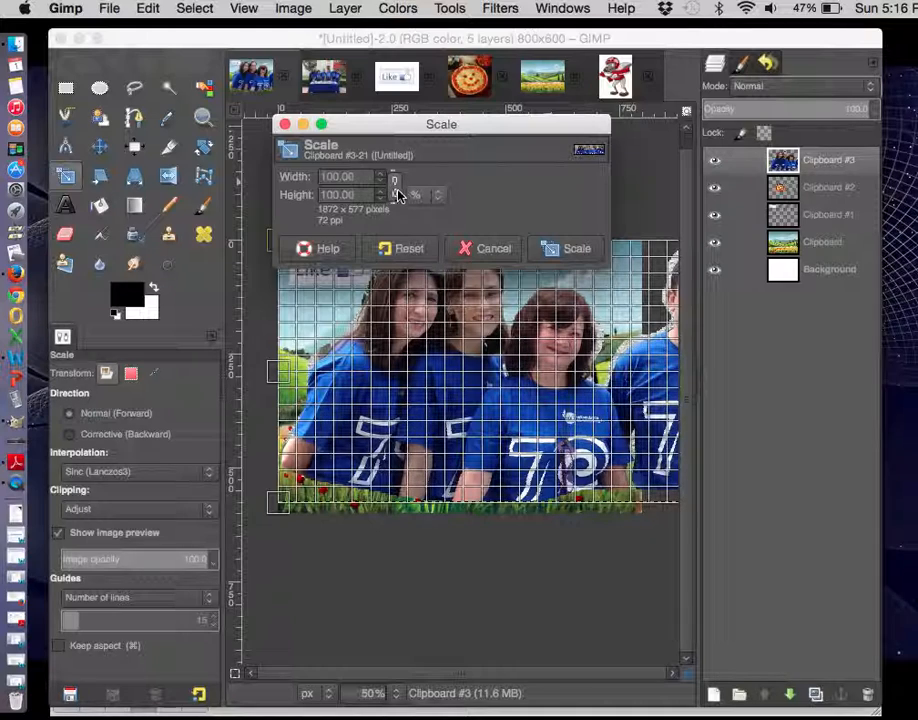
click(397, 195)
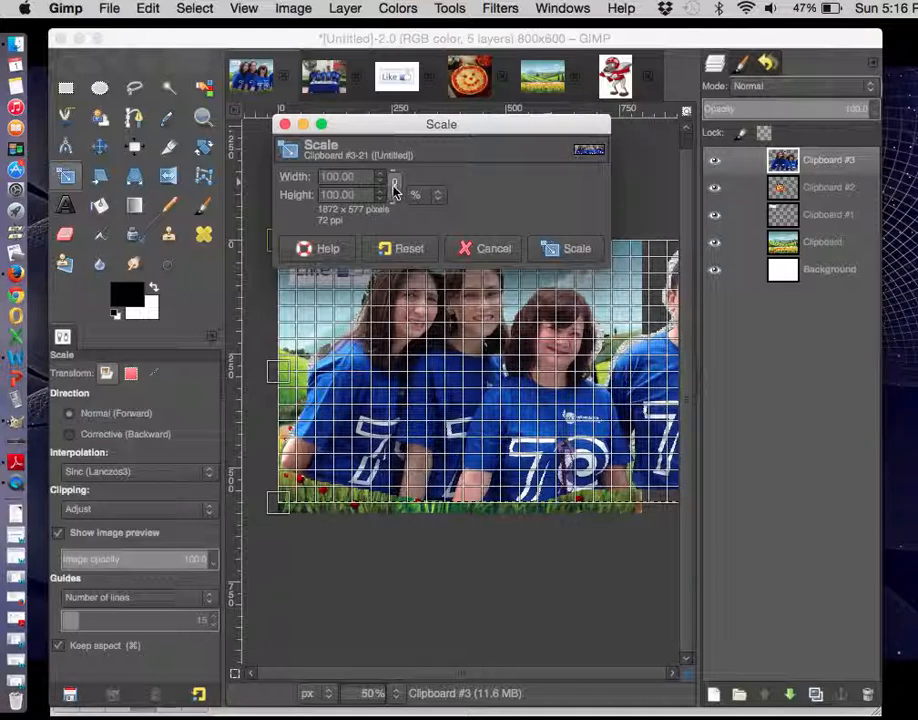
double_click(362, 177)
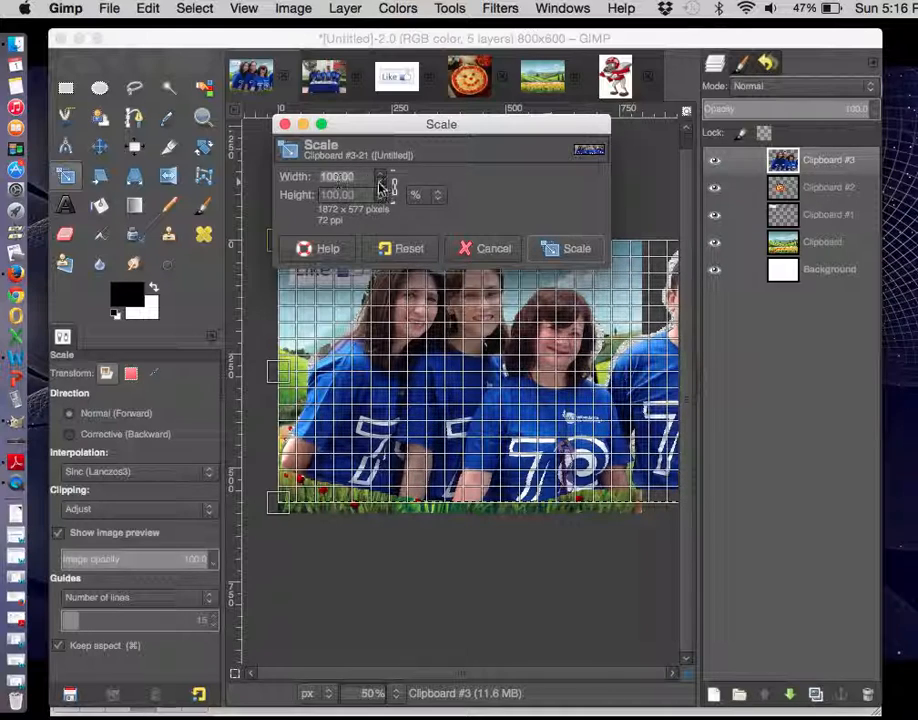
text(50)
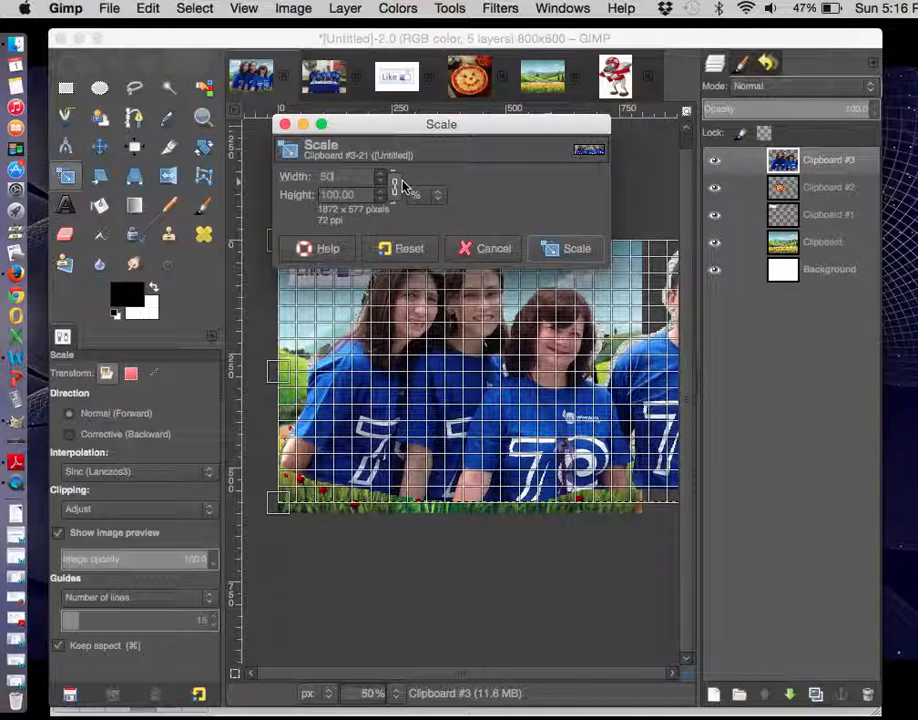
key(Tab)
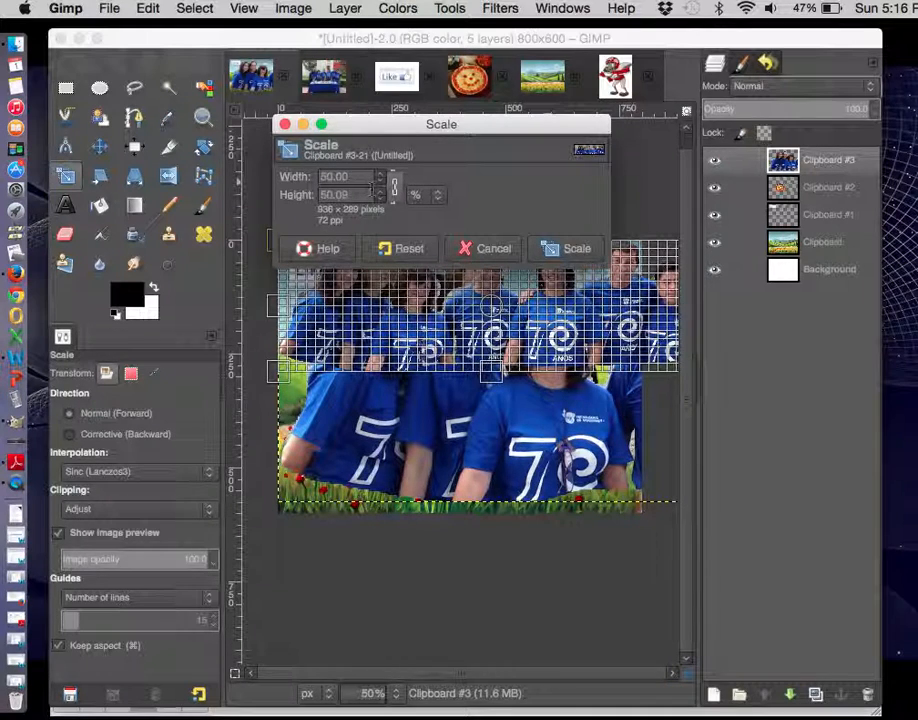